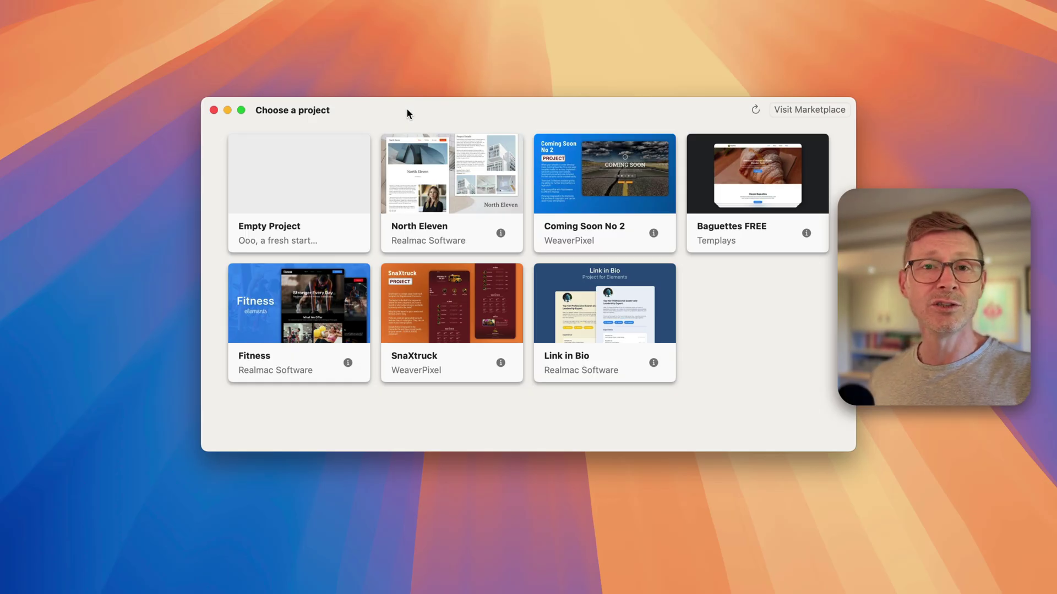
# Create a new project from the North Eleven template and look over its About page.
pyautogui.click(445, 158)
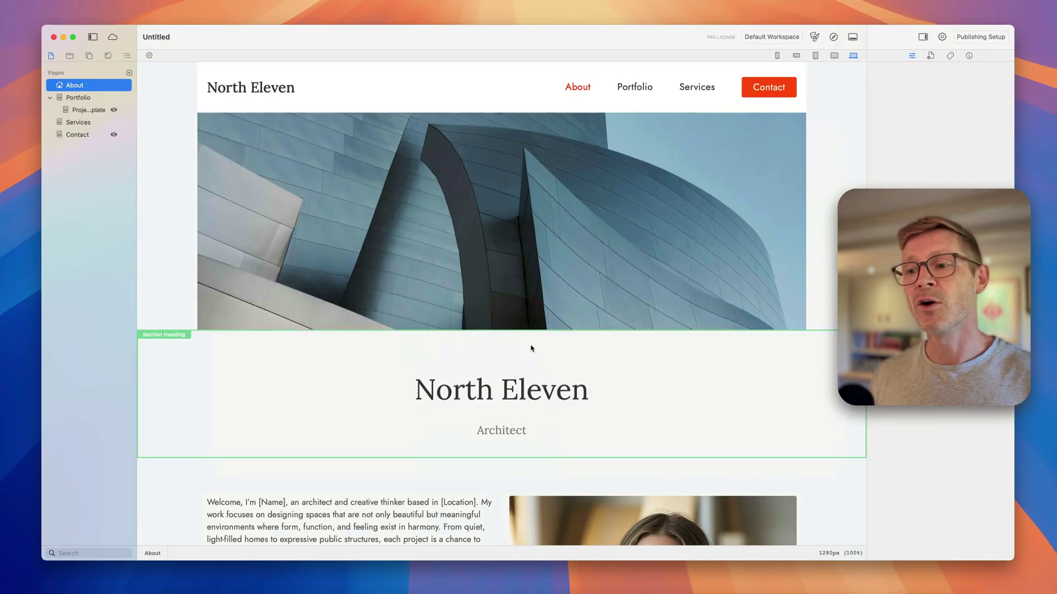
pyautogui.scroll(-3, 532, 349)
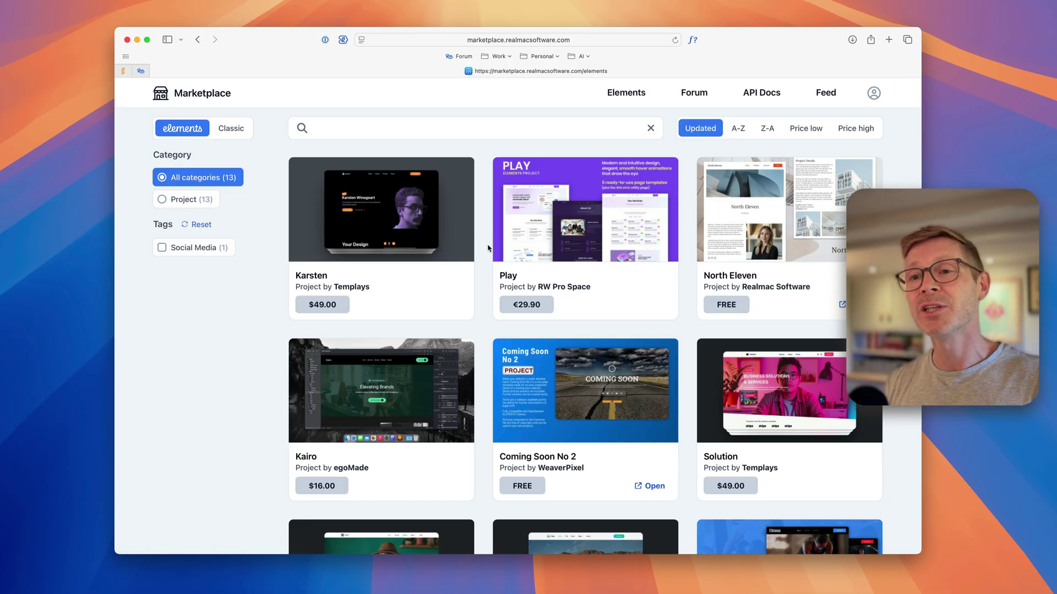
# Browse the marketplace's Elements projects, view the Karsten project's screenshots, and return to the project list.
pyautogui.scroll(-1, 487, 248)
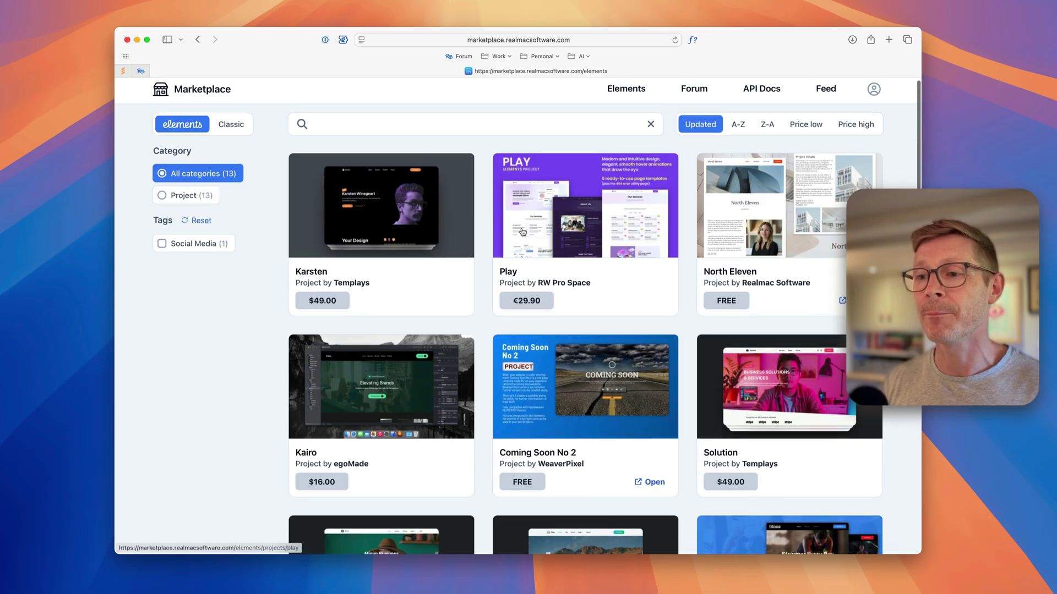
pyautogui.scroll(-8, 705, 311)
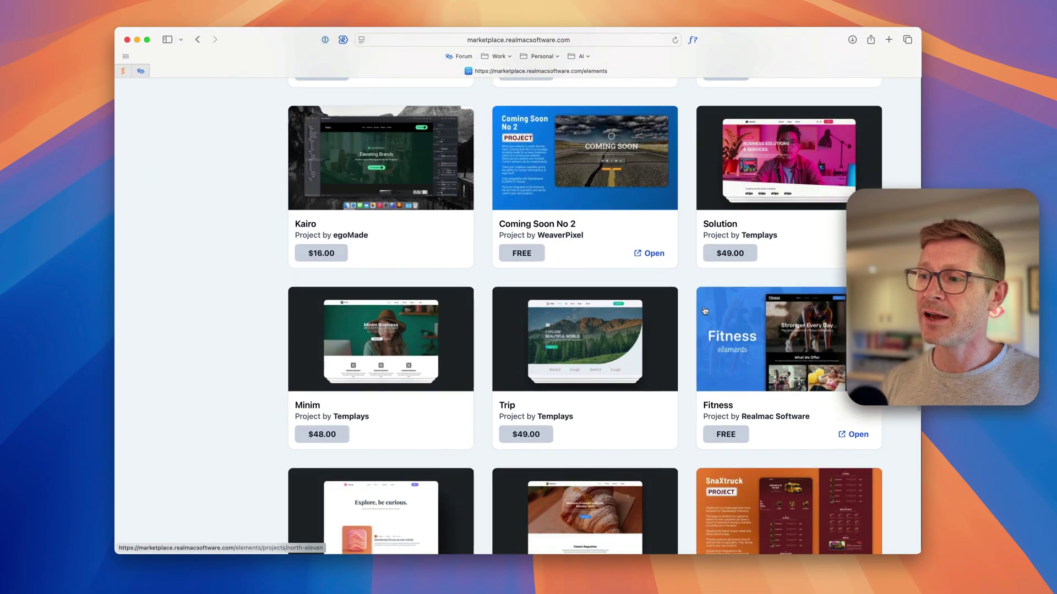
pyautogui.scroll(8, 721, 299)
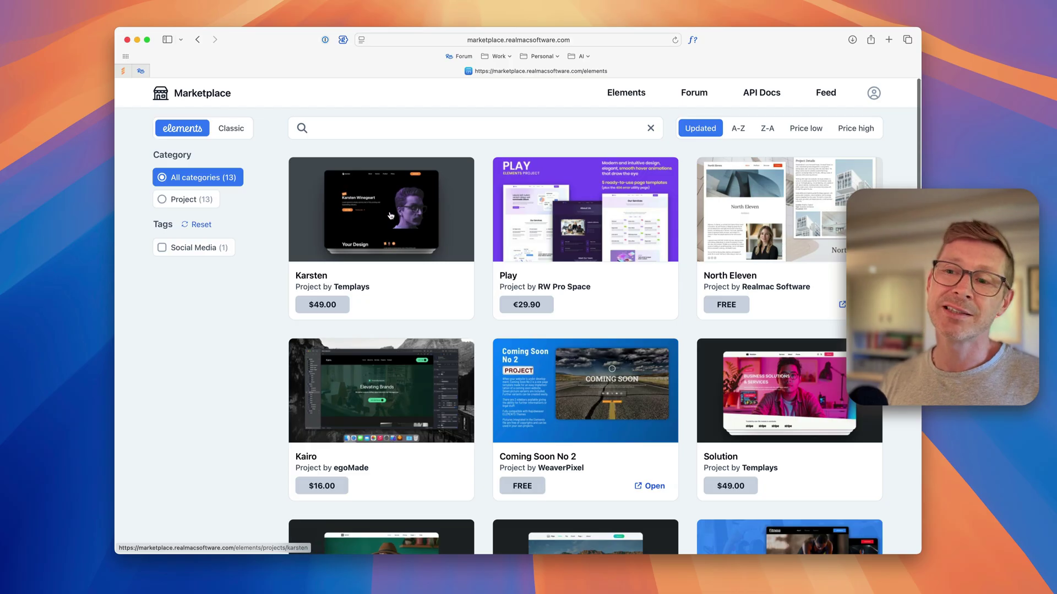
pyautogui.click(388, 215)
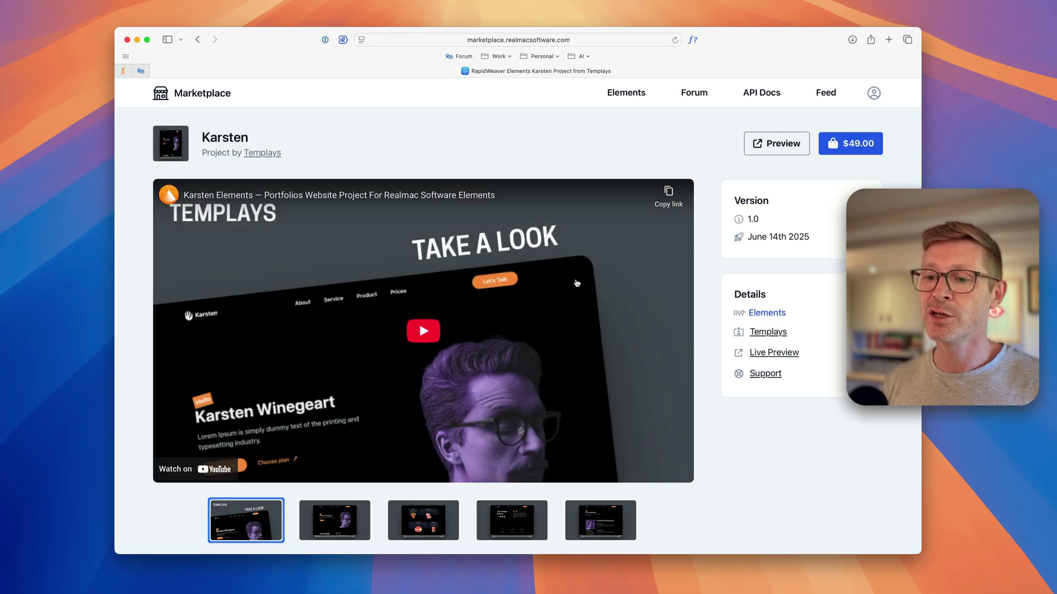
pyautogui.scroll(-5, 699, 248)
pyautogui.click(358, 388)
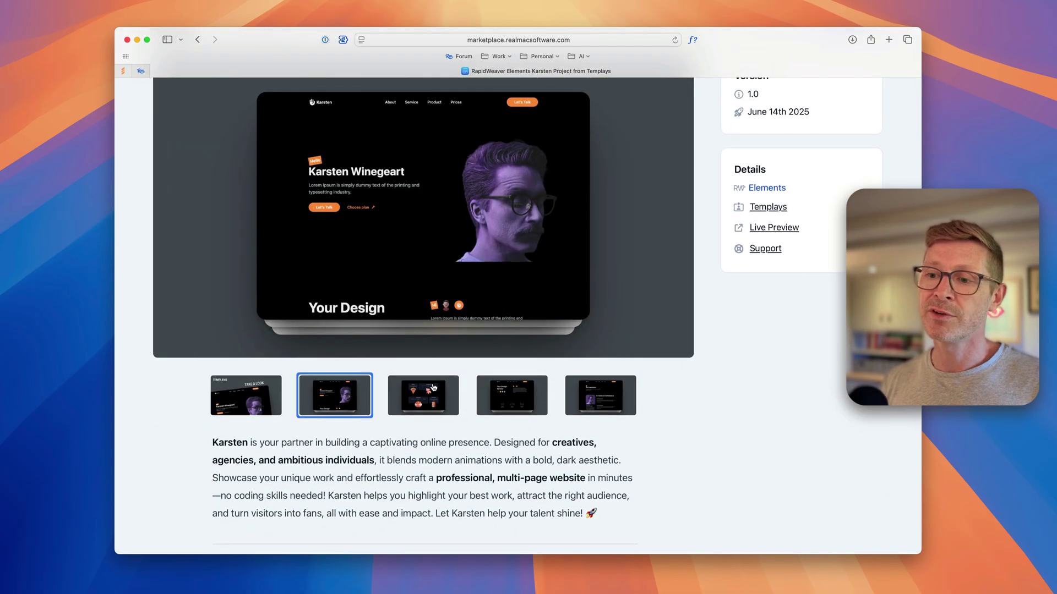
pyautogui.click(423, 393)
pyautogui.scroll(5, 423, 393)
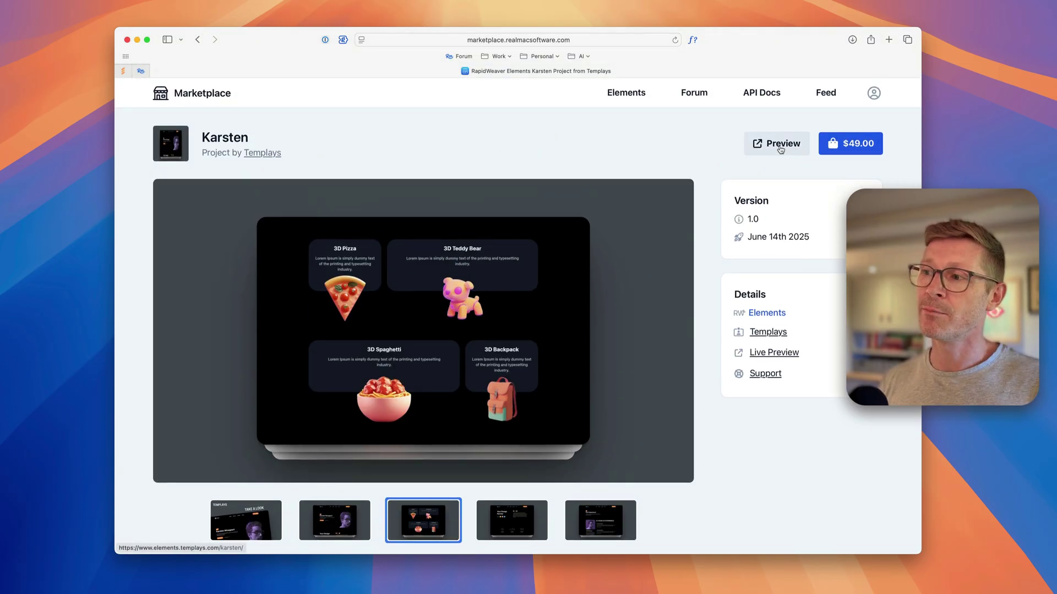
pyautogui.click(198, 39)
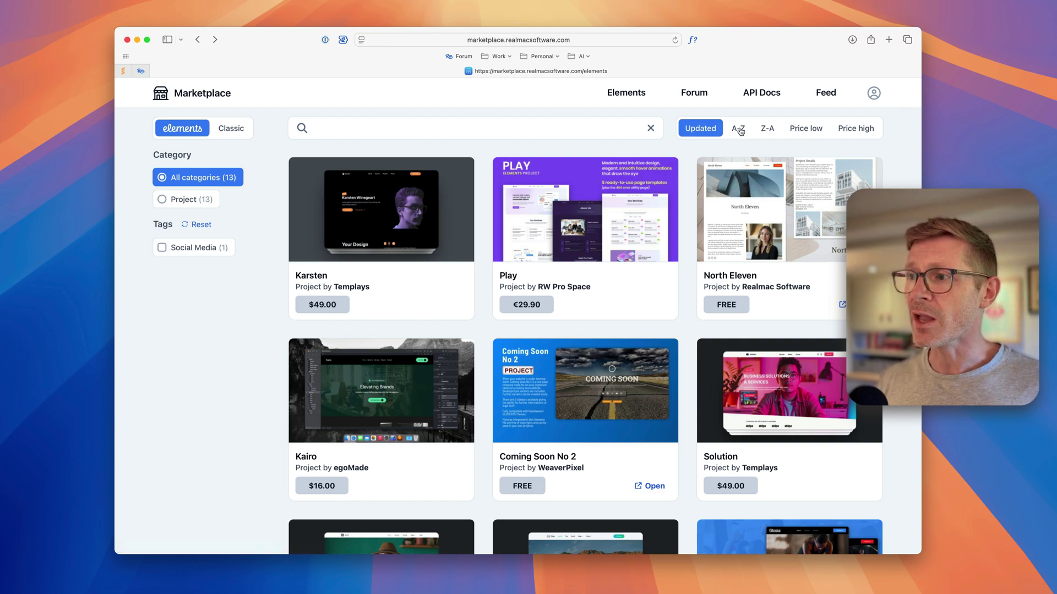
# Sort the marketplace projects by lowest price and look over the free ones.
pyautogui.click(800, 131)
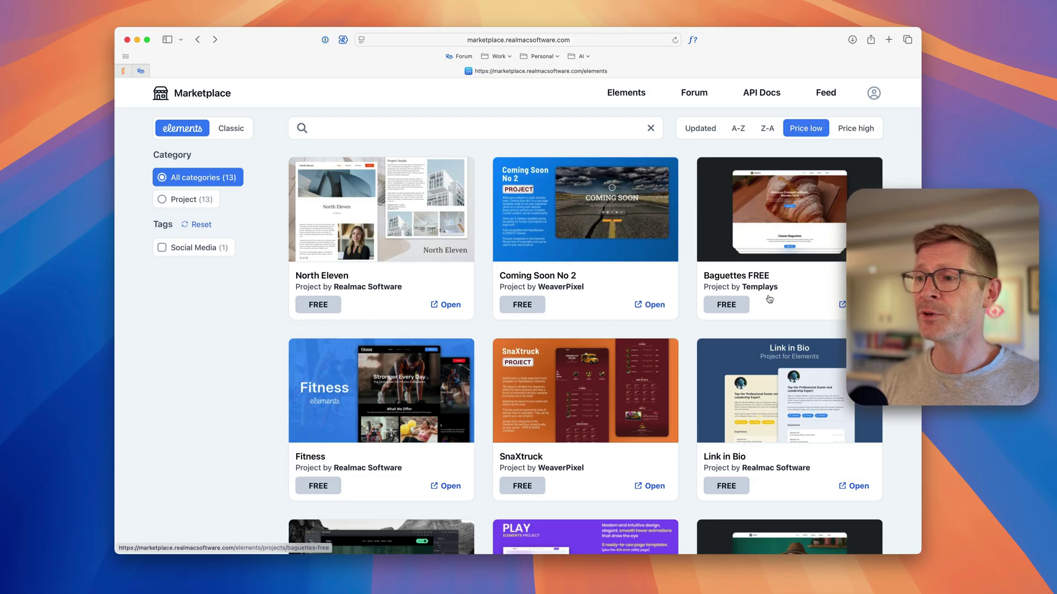
pyautogui.scroll(-5, 516, 376)
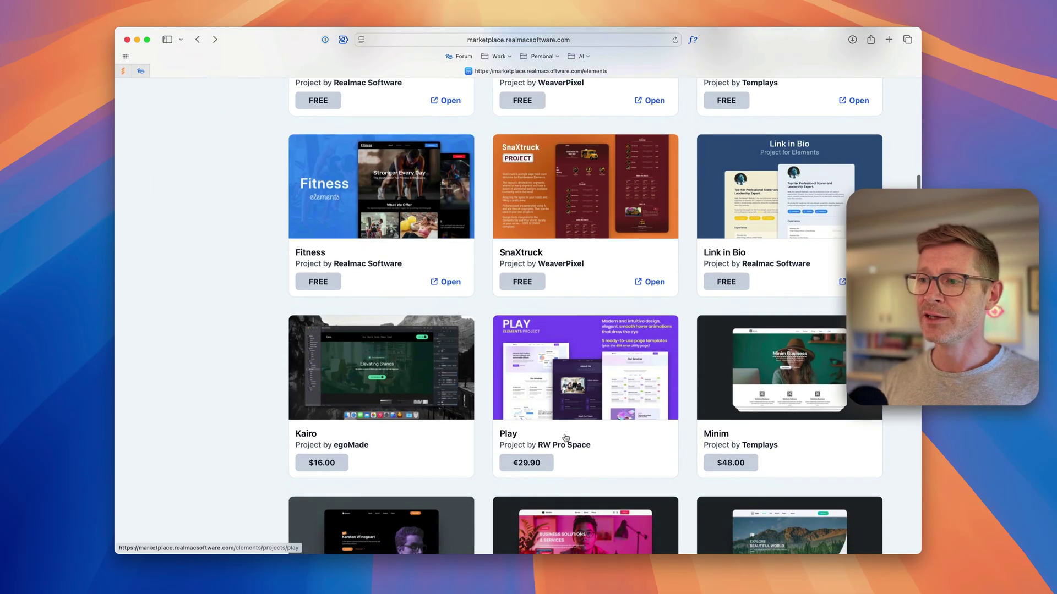
pyautogui.scroll(5, 423, 312)
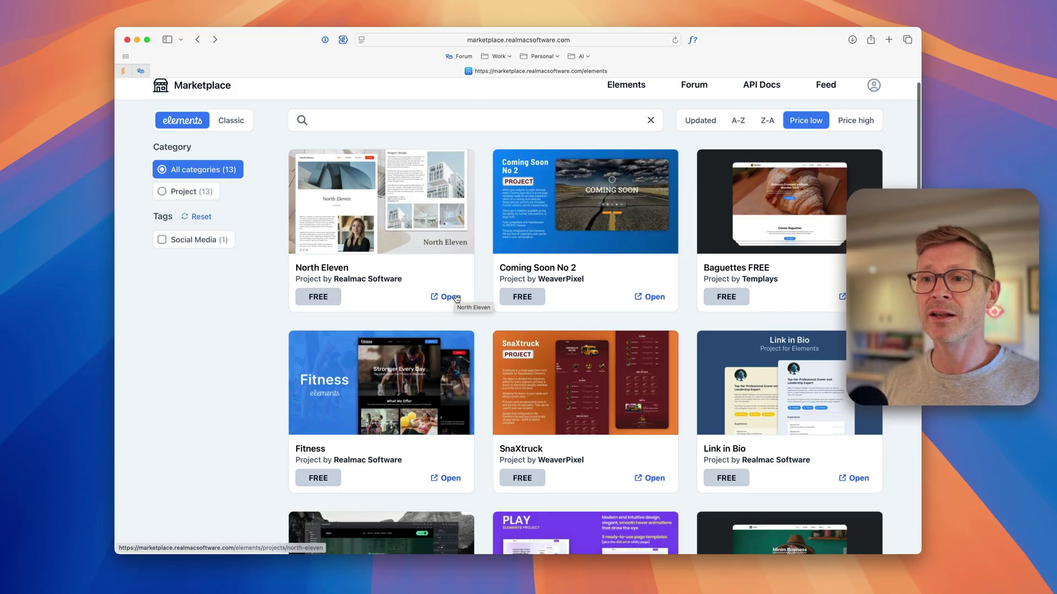
# Open the free North Eleven project from the marketplace in Elements and look through its home page.
pyautogui.click(447, 298)
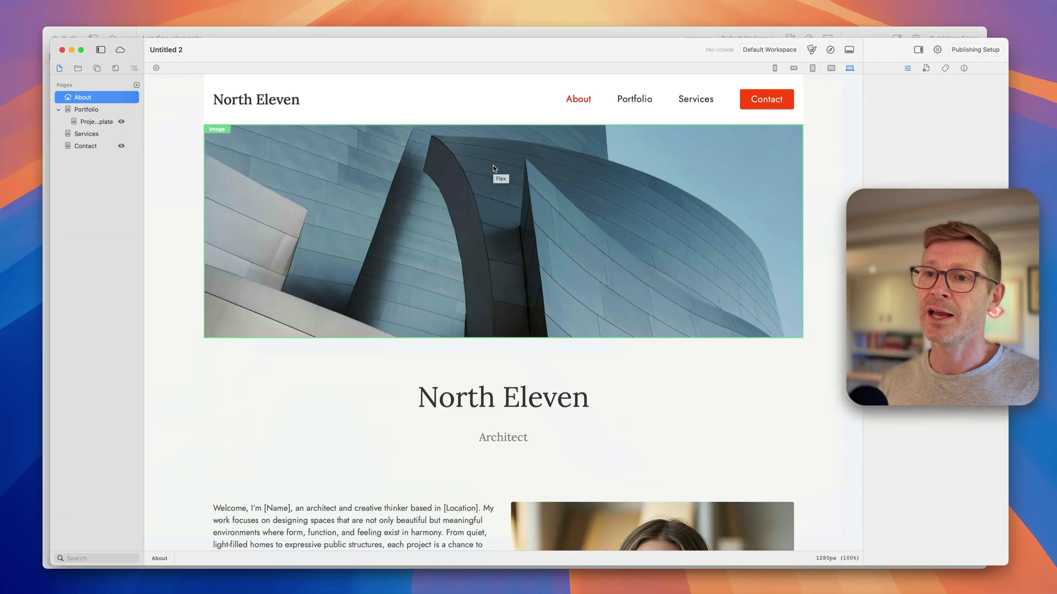
pyautogui.scroll(-5, 534, 251)
pyautogui.scroll(5, 534, 251)
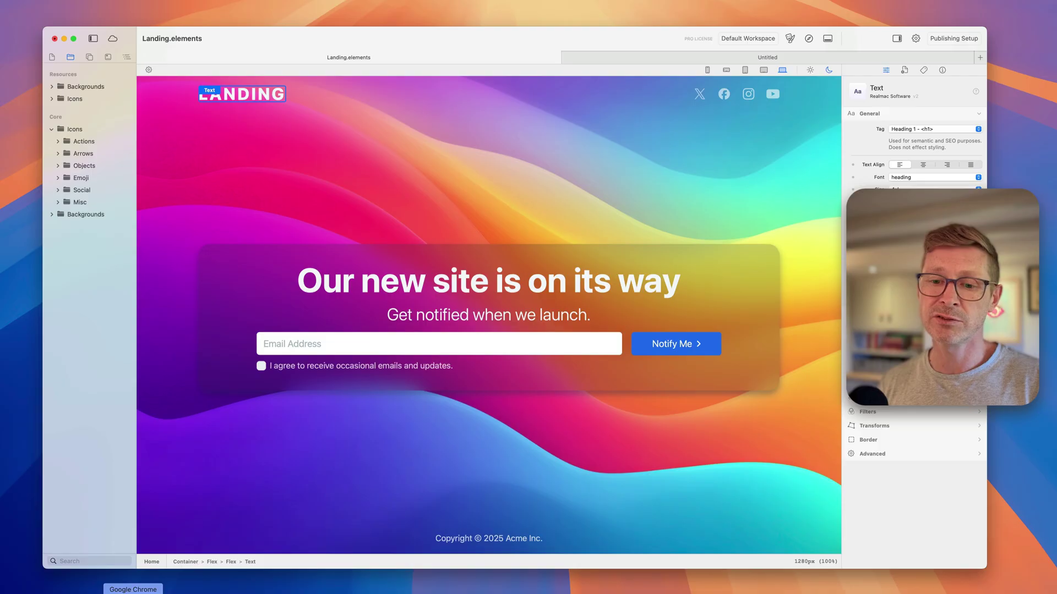
# Switch back to the marketplace in the browser and look over the lowest-priced projects.
pyautogui.click(134, 588)
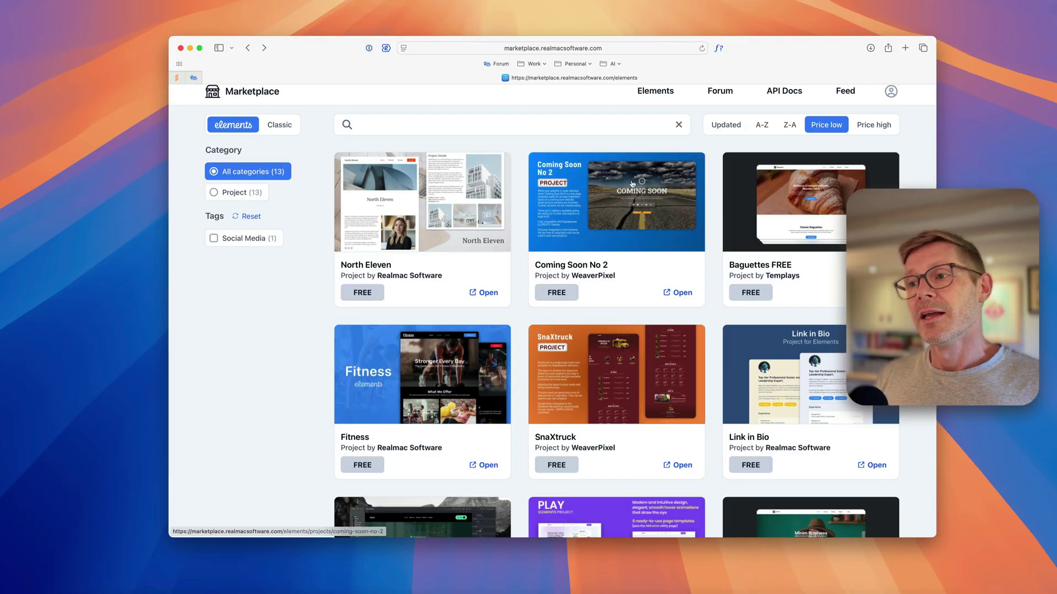
pyautogui.scroll(1, 742, 136)
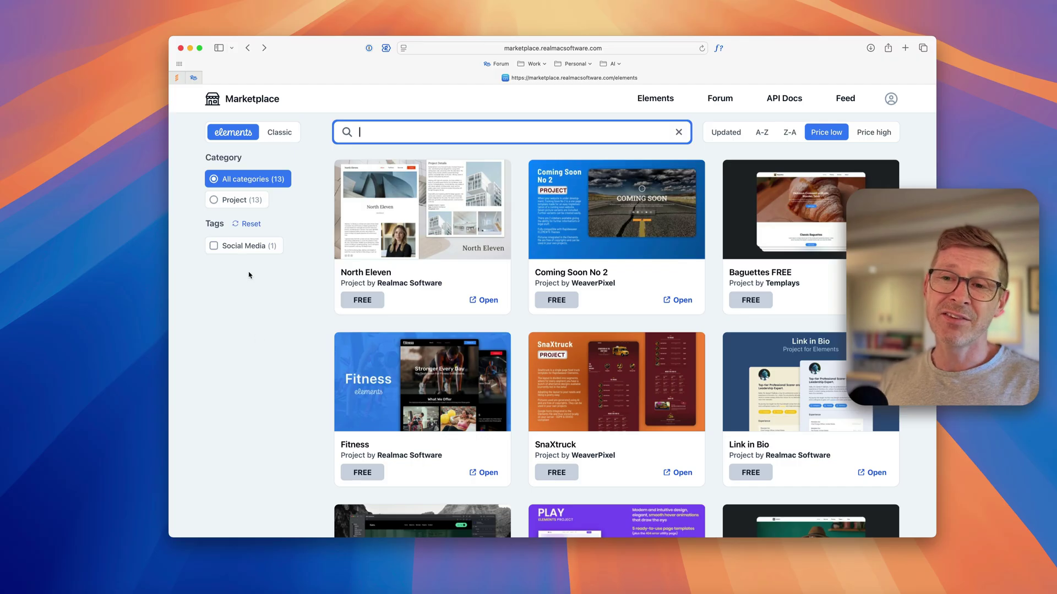
pyautogui.scroll(-2, 507, 370)
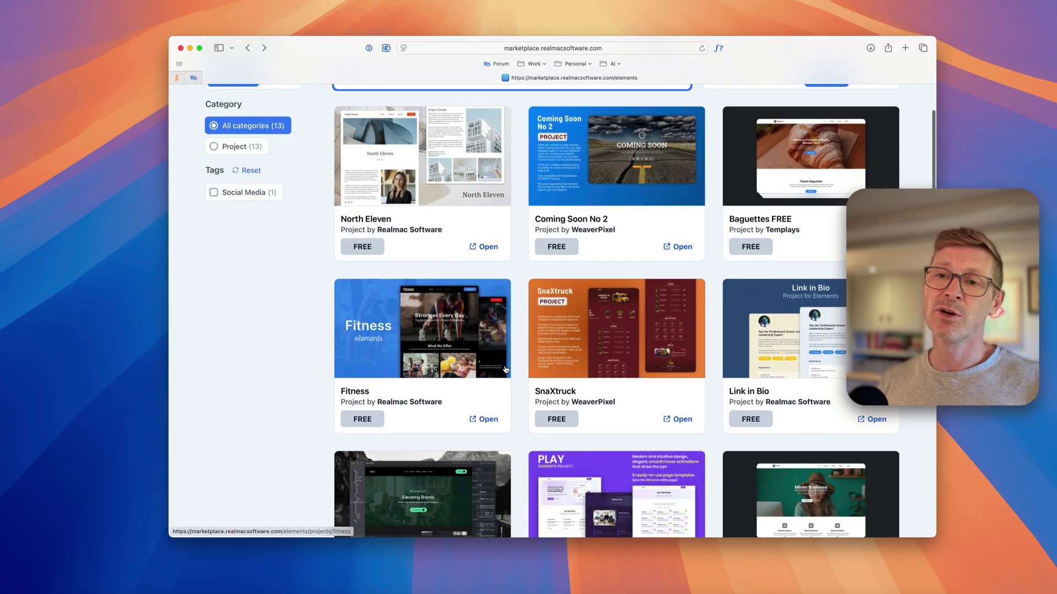
pyautogui.scroll(-2, 504, 369)
pyautogui.scroll(3, 495, 366)
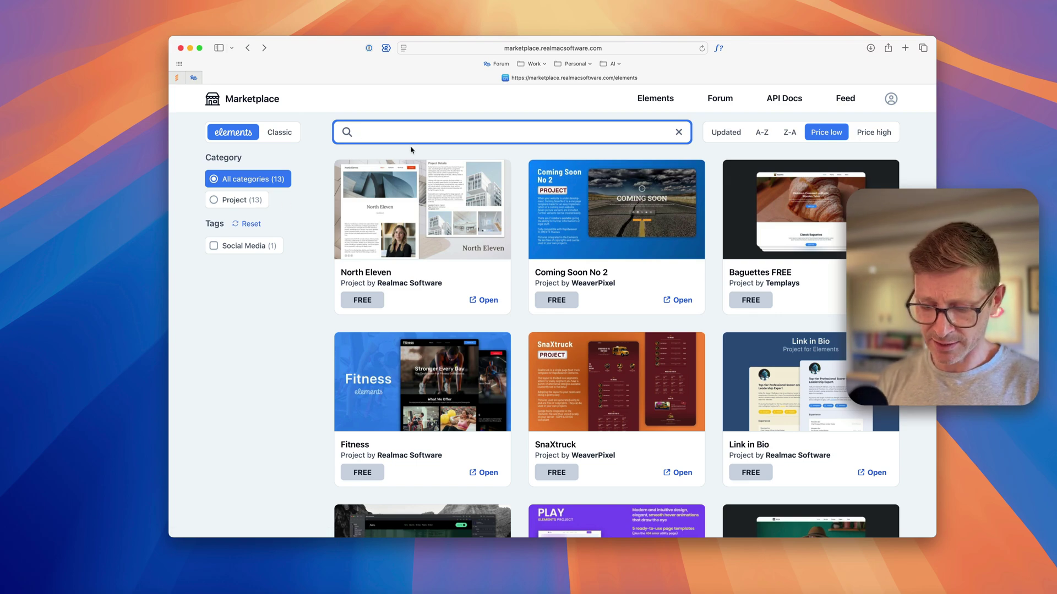
# Search the marketplace for "gym", clear the search, and sort the projects by Updated.
pyautogui.write('gym')
pyautogui.press('super+a')
pyautogui.press('BackSpace')
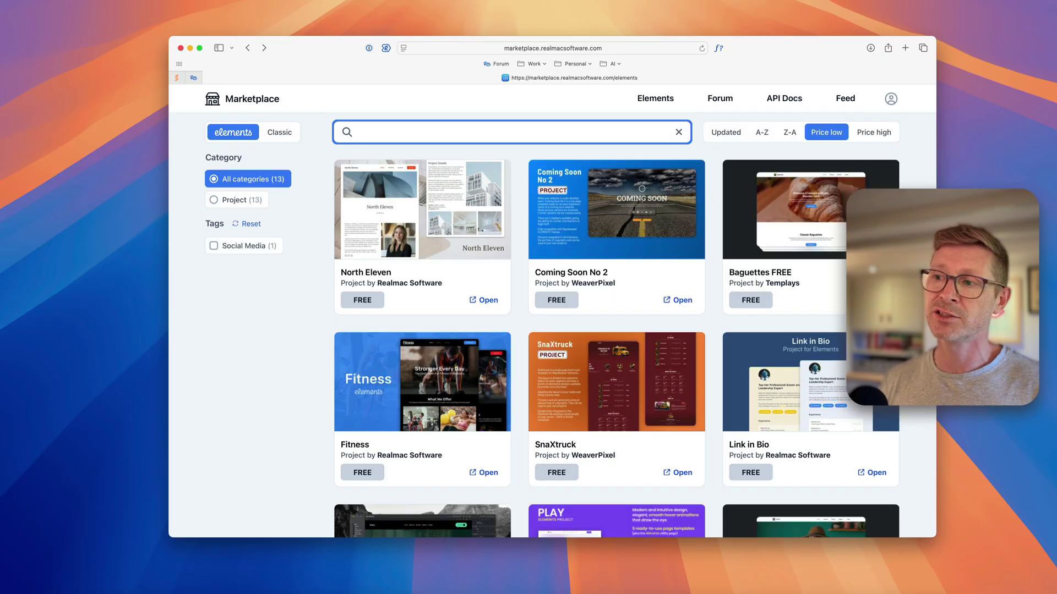
pyautogui.click(726, 133)
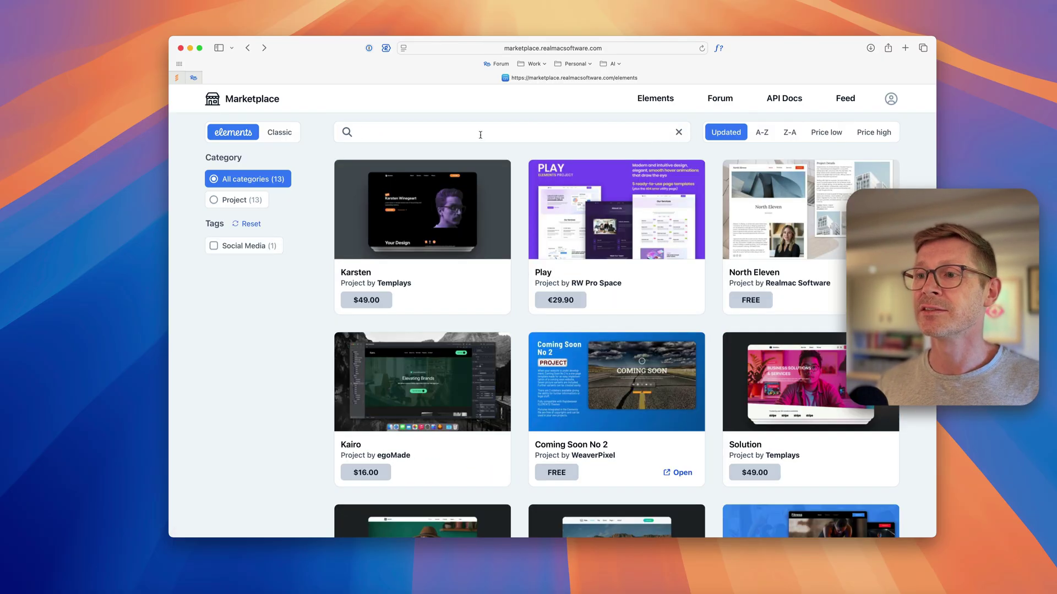
# Browse the Classic products, filter them by the Project category, and return to the Elements projects.
pyautogui.click(280, 135)
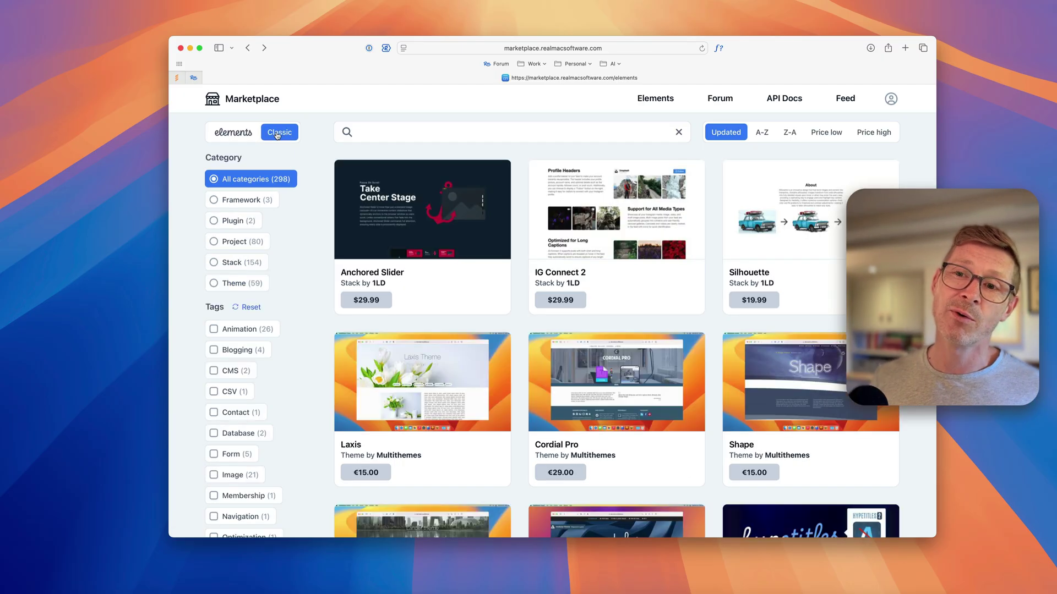
pyautogui.scroll(-3, 236, 220)
pyautogui.scroll(3, 237, 220)
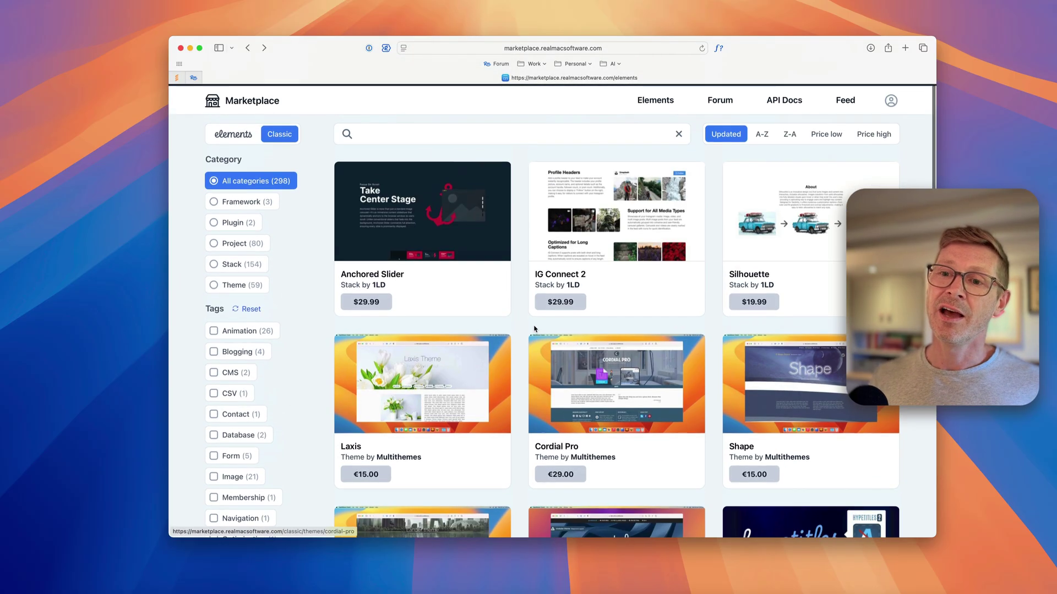
pyautogui.click(214, 245)
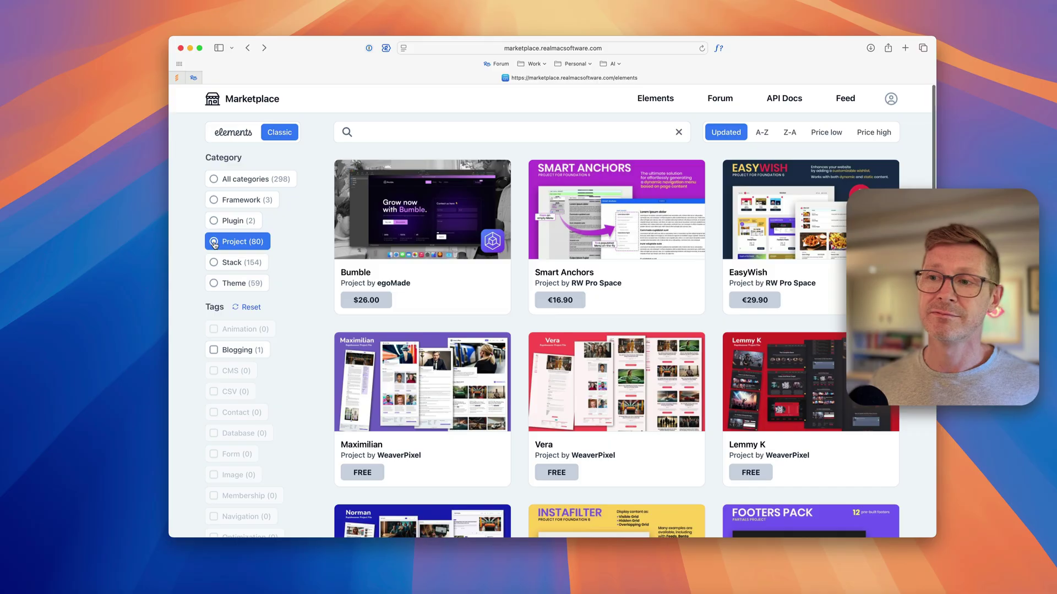
pyautogui.click(214, 181)
pyautogui.click(231, 135)
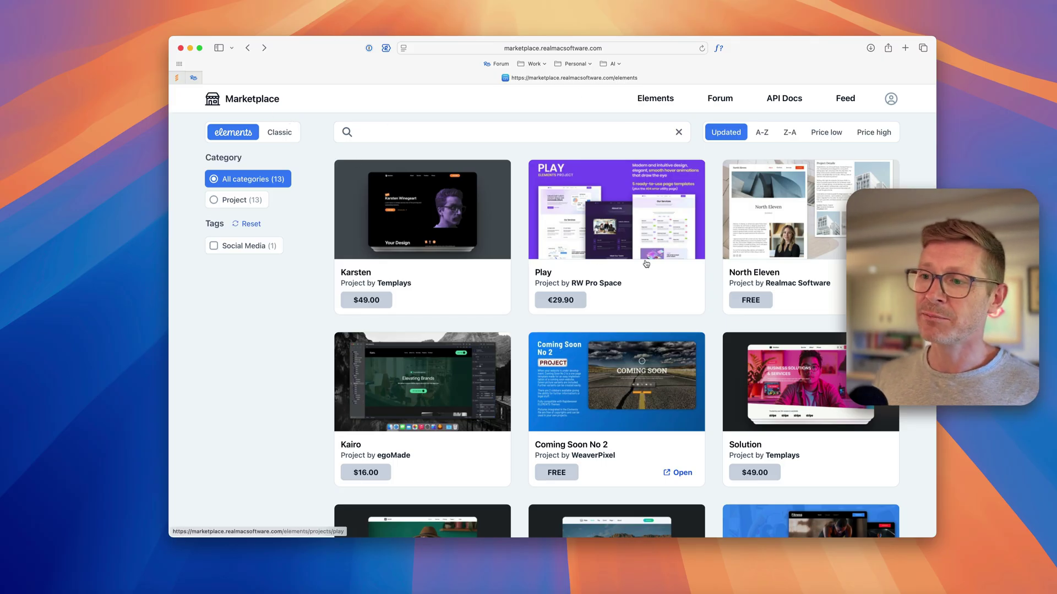
pyautogui.scroll(-1, 648, 277)
pyautogui.scroll(1, 650, 281)
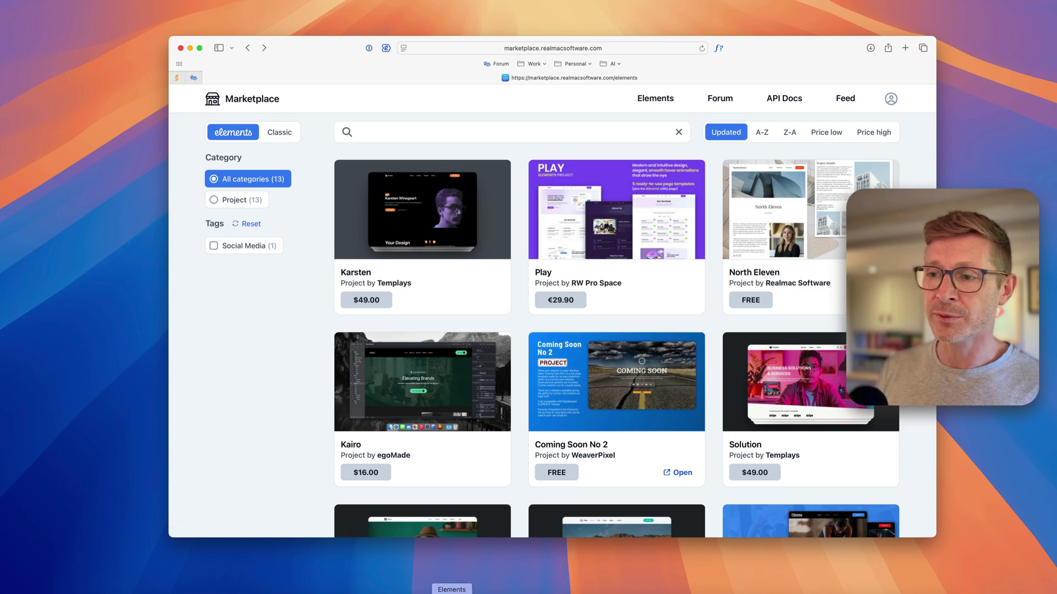
# Switch to the Landing project in Elements and select the page's outer Container.
pyautogui.click(451, 593)
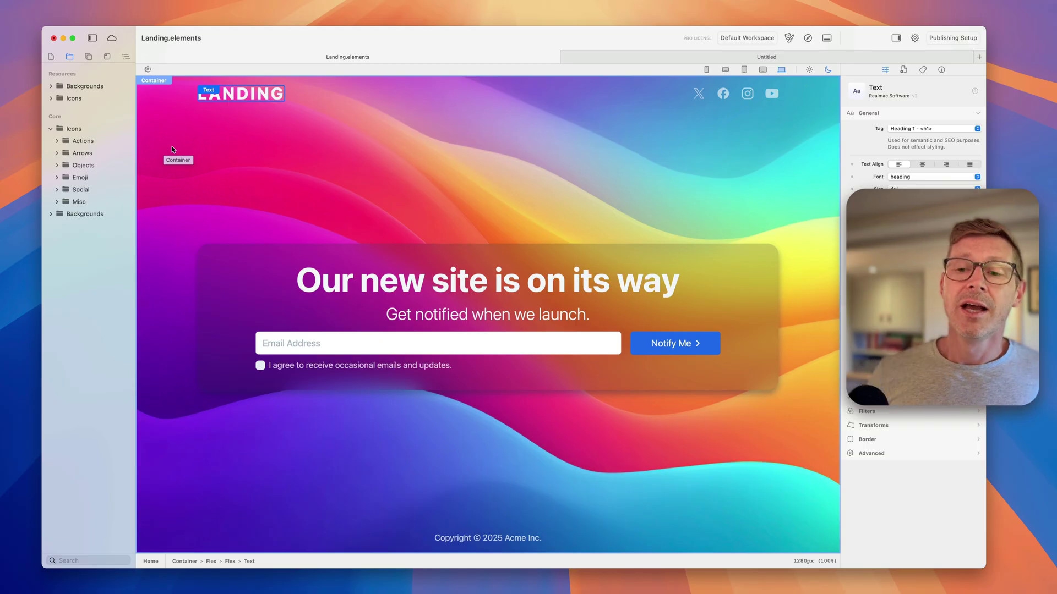
pyautogui.click(191, 183)
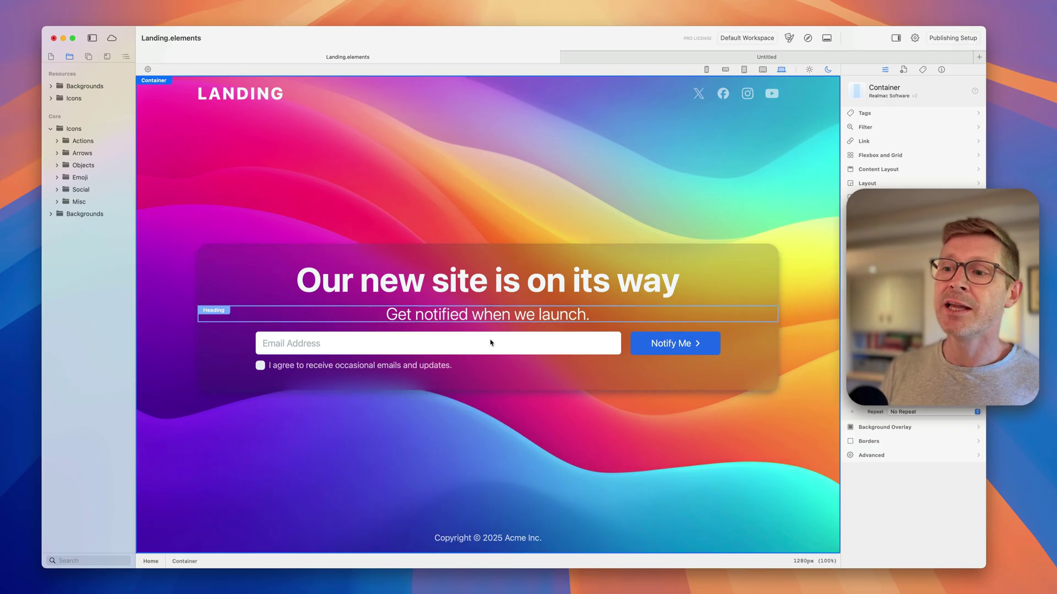
# Delete the Flex component holding the email field and Notify Me button, and undo the deletion.
pyautogui.click(624, 355)
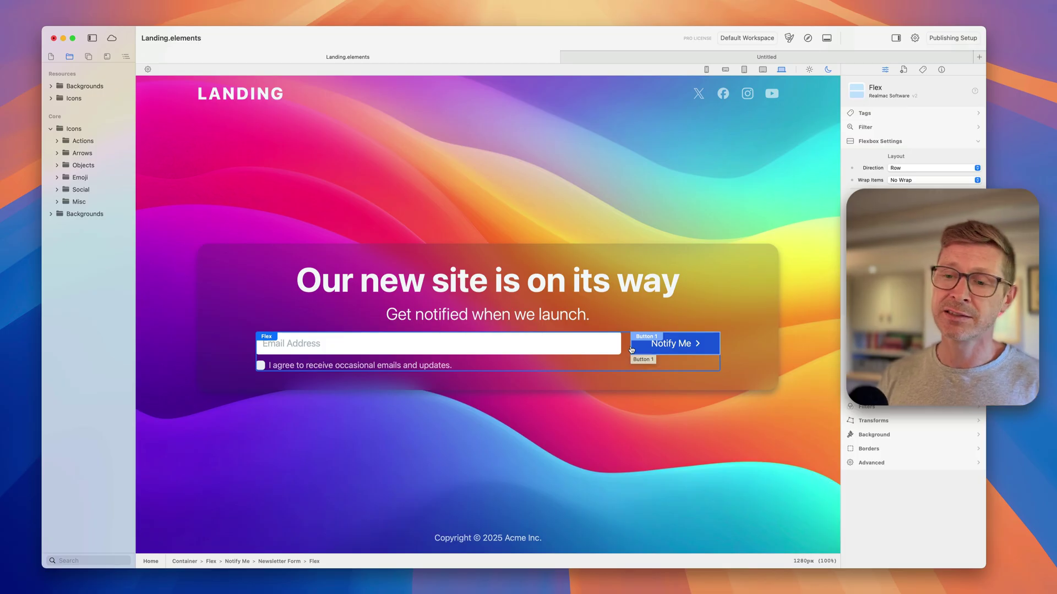
pyautogui.press('BackSpace')
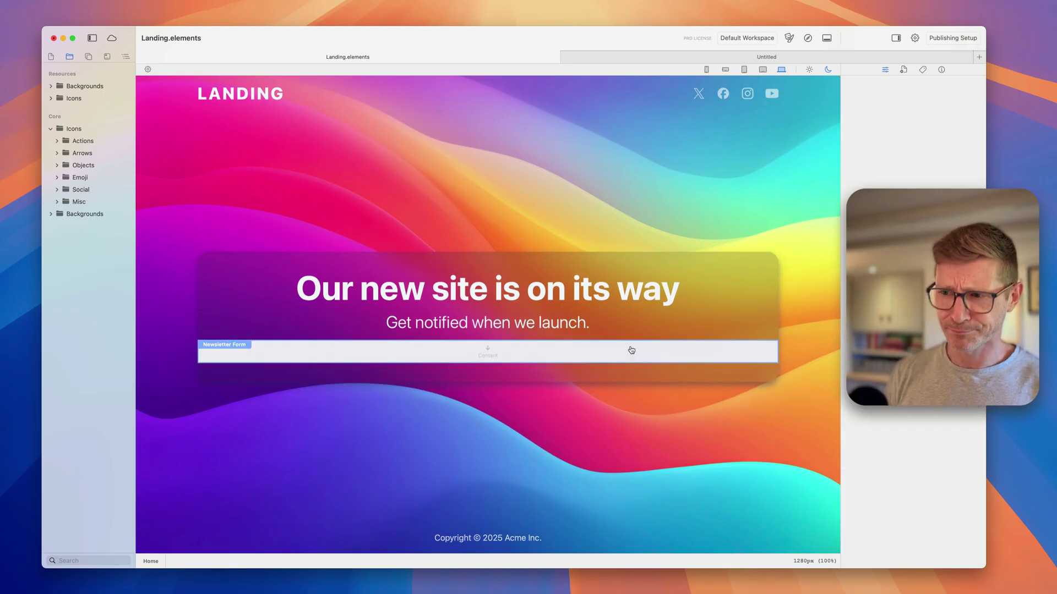
pyautogui.press('super+z')
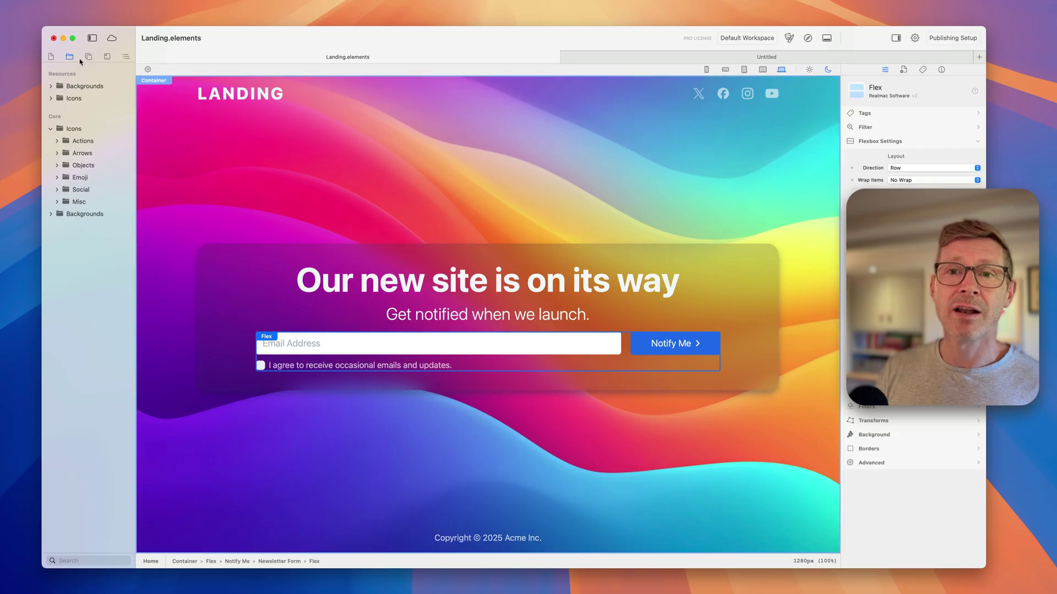
# Select the page's outer Container and set its background image to luna.jpg from the core Sky backgrounds.
pyautogui.click(811, 136)
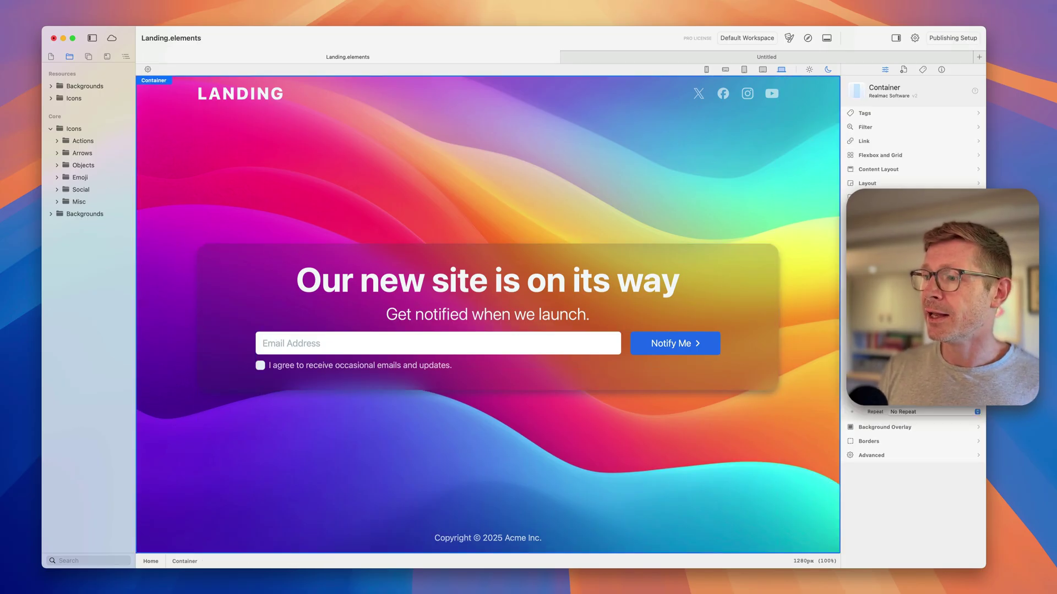
pyautogui.click(50, 215)
pyautogui.click(57, 238)
pyautogui.click(57, 226)
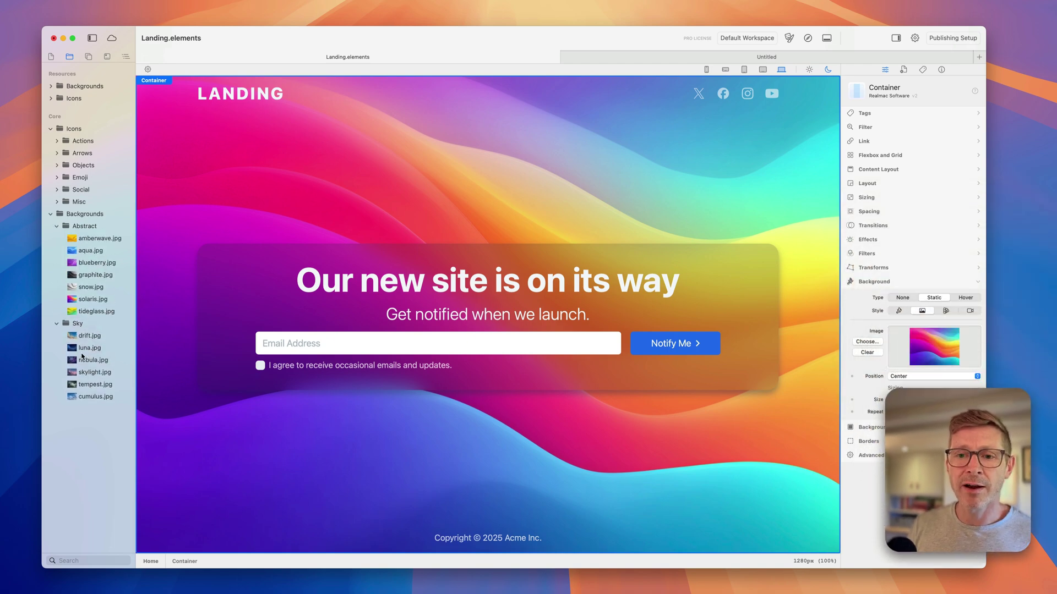
pyautogui.moveTo(86, 348); pyautogui.dragTo(936, 348)
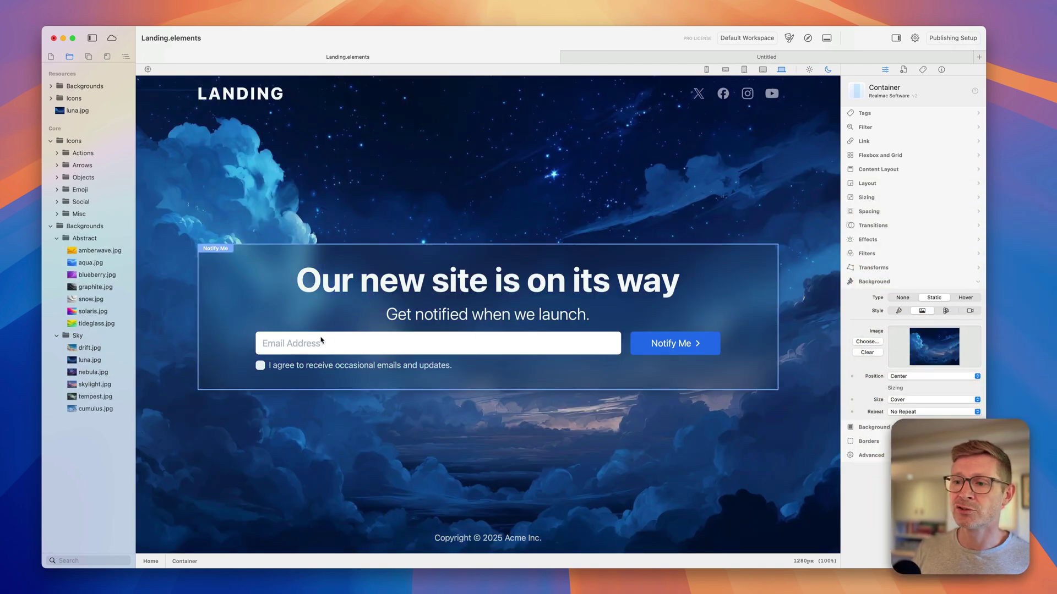
# Try graphite.jpg as the Container's background image and replace it with amberwave.jpg from the Abstract backgrounds.
pyautogui.moveTo(92, 287); pyautogui.dragTo(936, 348)
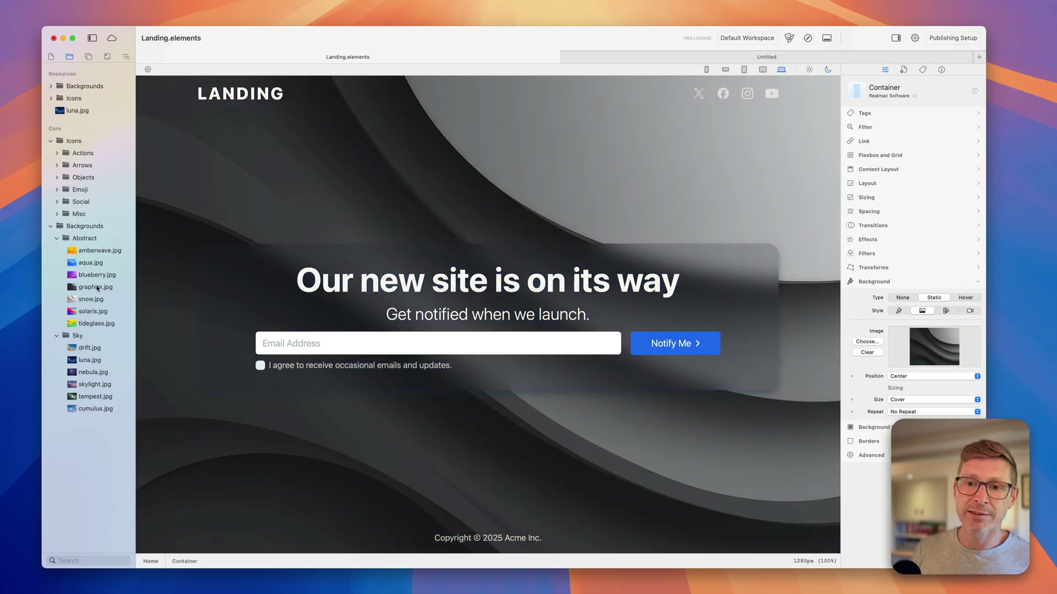
pyautogui.moveTo(92, 255); pyautogui.dragTo(938, 342)
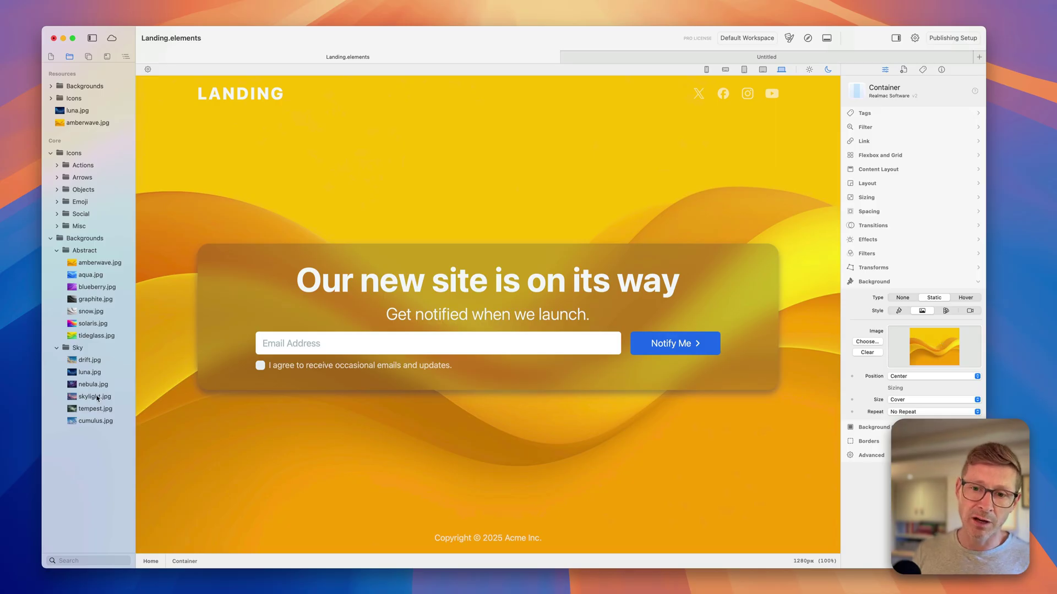
# Set the outer Container's background image to skylight.jpg from the core Sky backgrounds.
pyautogui.moveTo(96, 396); pyautogui.dragTo(959, 355)
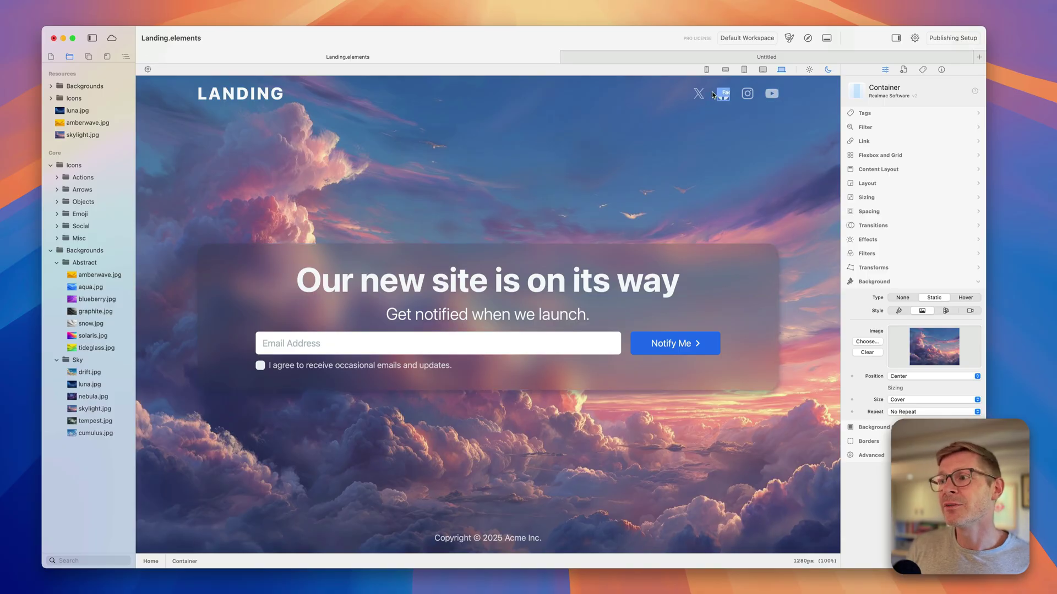
# Add bluesky.svg from the core Social icons beside the header's YouTube icon and delete the added icon.
pyautogui.click(776, 94)
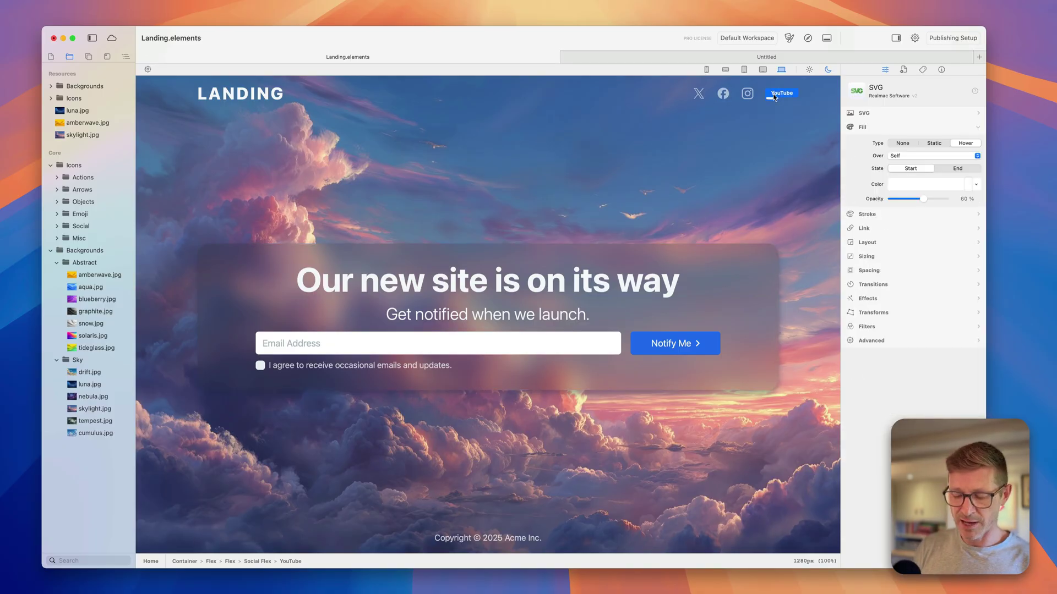
pyautogui.click(57, 226)
pyautogui.moveTo(96, 276); pyautogui.dragTo(772, 92)
pyautogui.click(769, 94)
pyautogui.press('Delete')
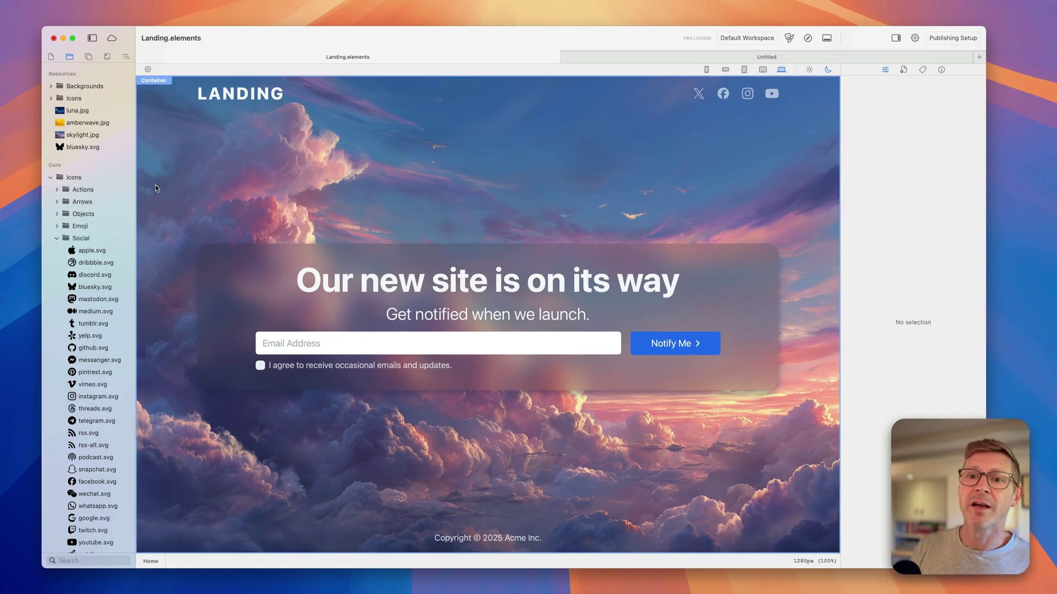
pyautogui.click(57, 238)
# Replace the page header's logo text LANDING with LAUNCH.
pyautogui.click(254, 132)
pyautogui.click(250, 94)
pyautogui.click(251, 93)
pyautogui.doubleClick(251, 94)
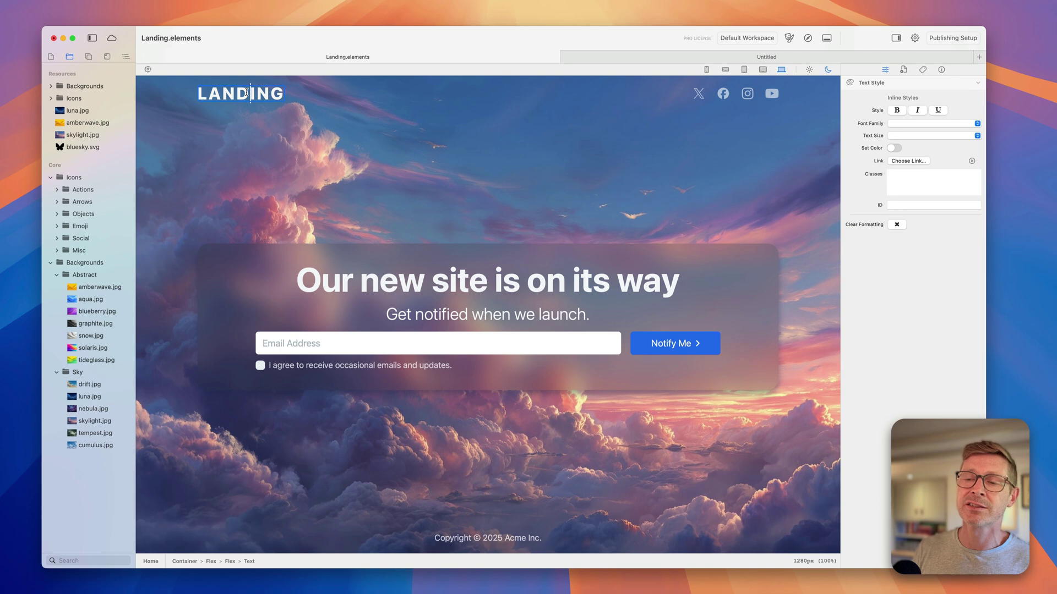
pyautogui.write('LAUNCH')
pyautogui.click(290, 157)
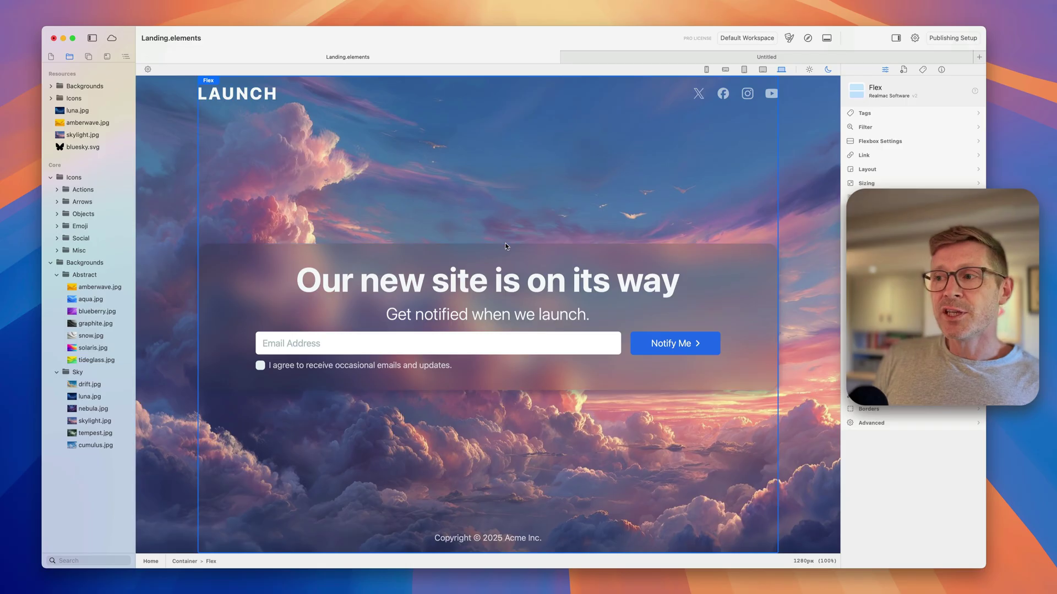
# Preview the landing page at the 1024 px and 768 px screen widths and return to the laptop width.
pyautogui.click(762, 70)
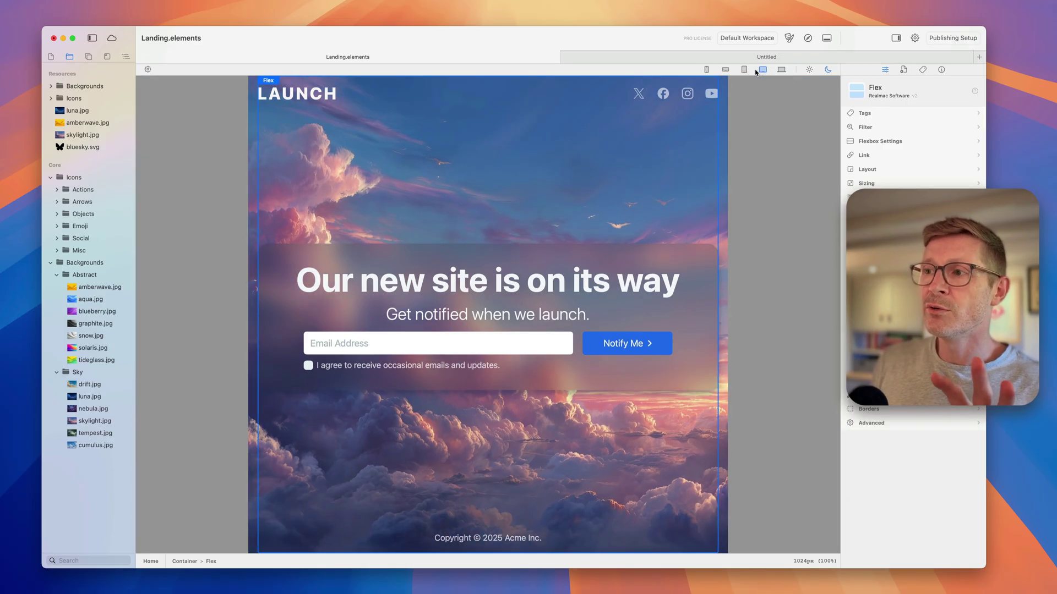
pyautogui.click(744, 70)
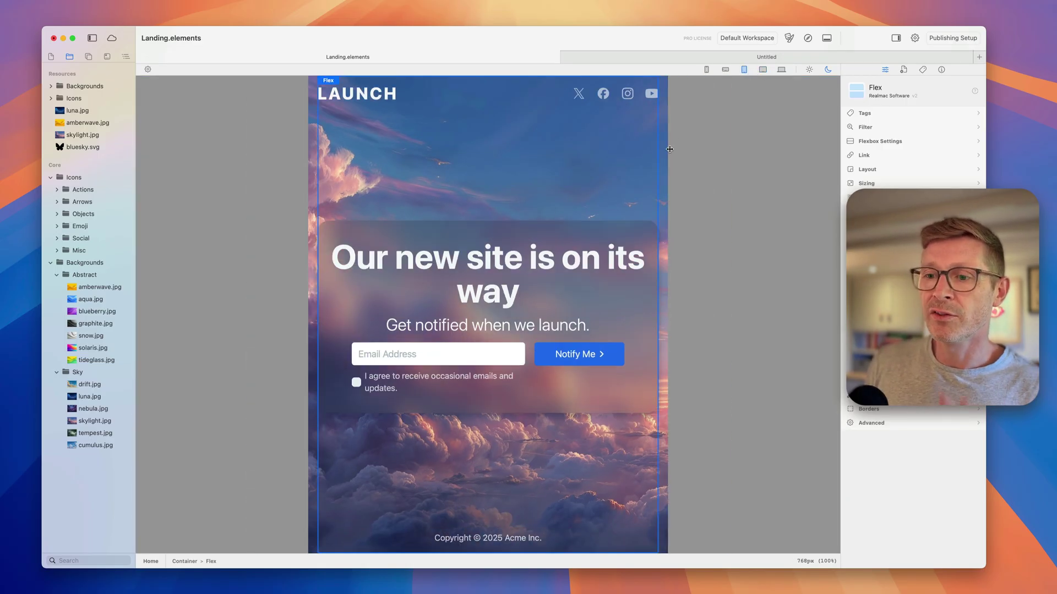
pyautogui.click(781, 70)
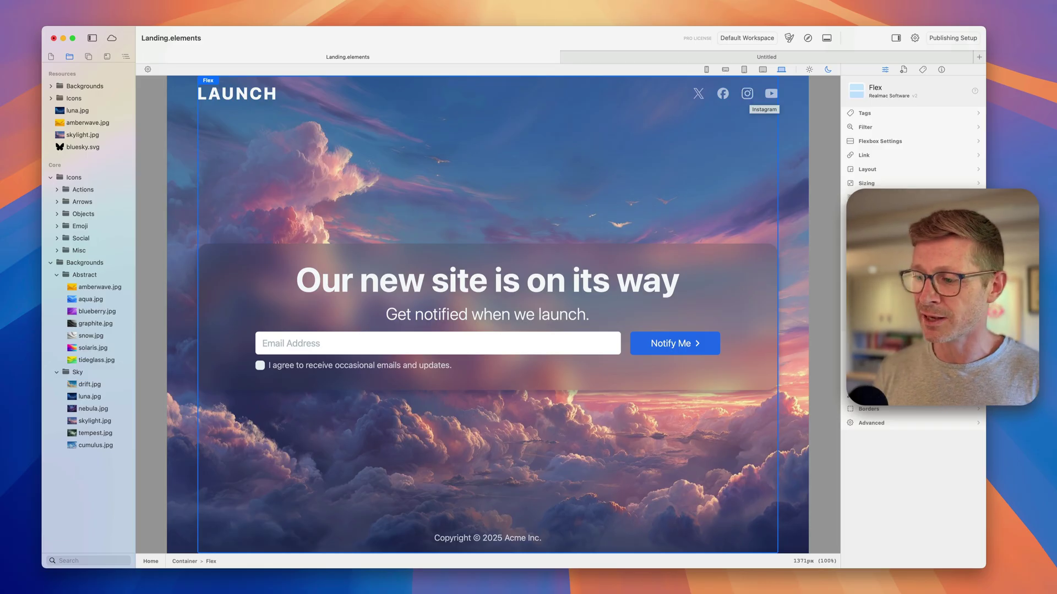
# Switch to the Soon.rwc project and examine how the Coming Soon page's content and newsletter form are built from stacks.
pyautogui.click(801, 592)
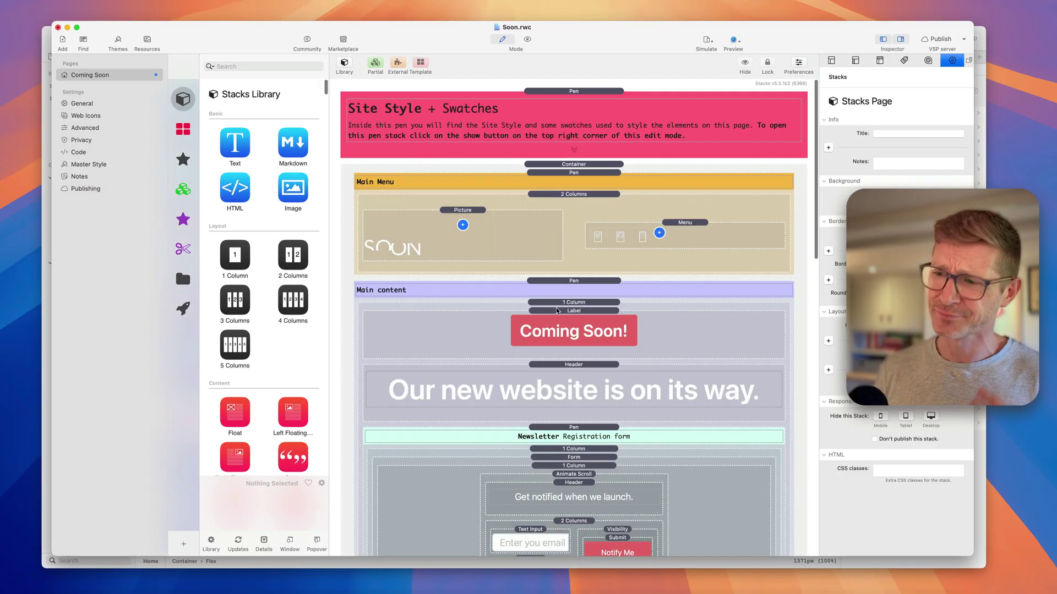
pyautogui.scroll(-5, 541, 307)
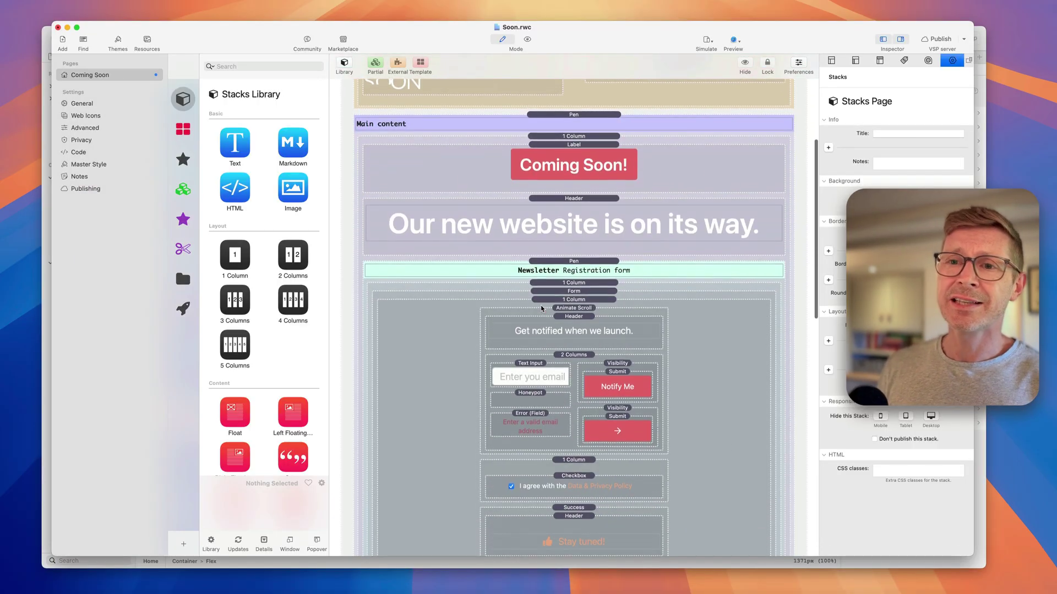
pyautogui.click(542, 301)
pyautogui.scroll(-3, 541, 300)
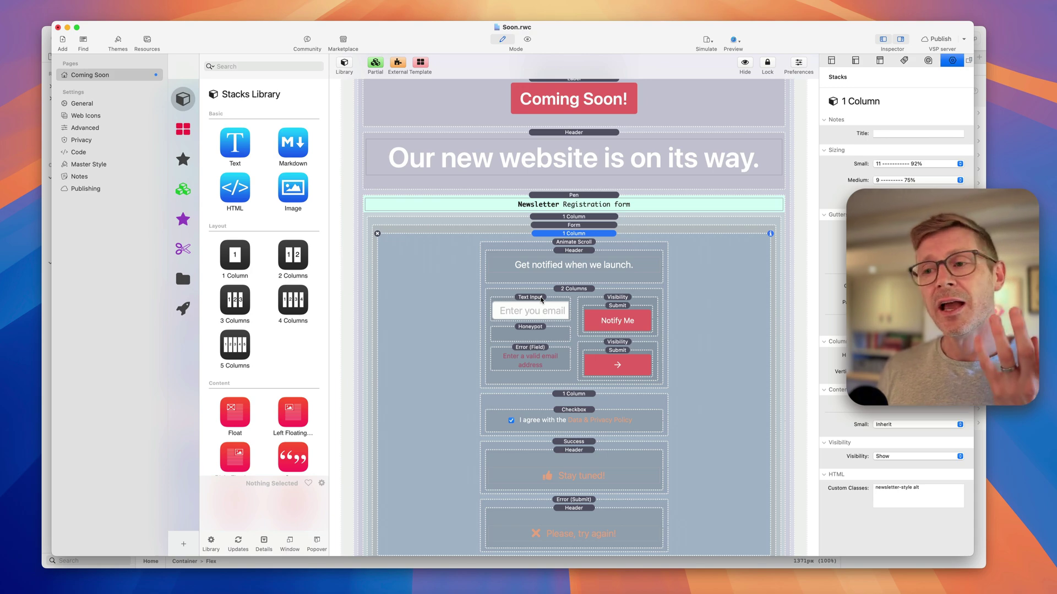
pyautogui.scroll(5, 542, 302)
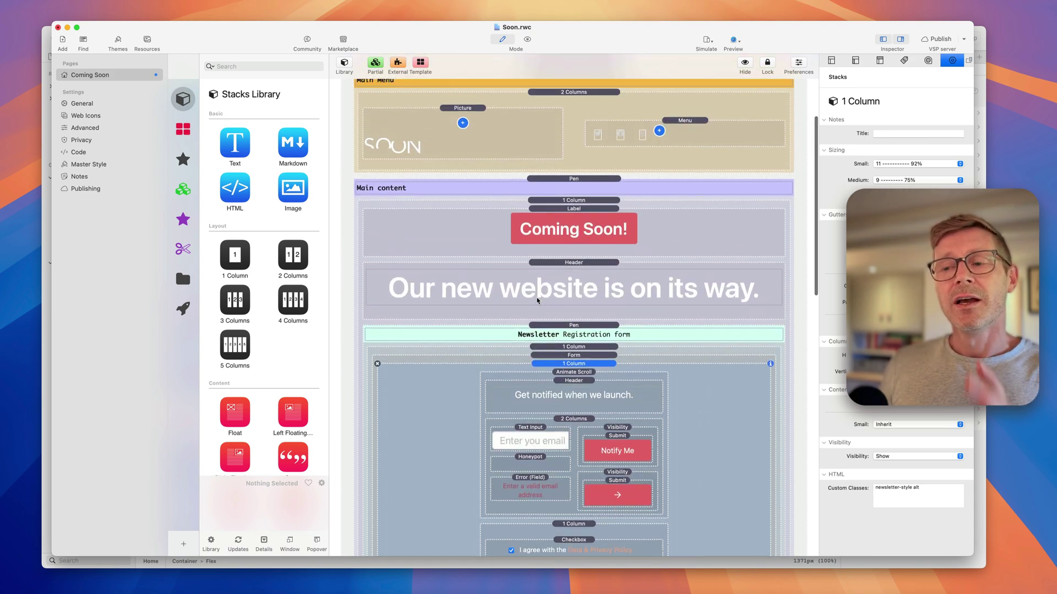
pyautogui.scroll(-10, 538, 300)
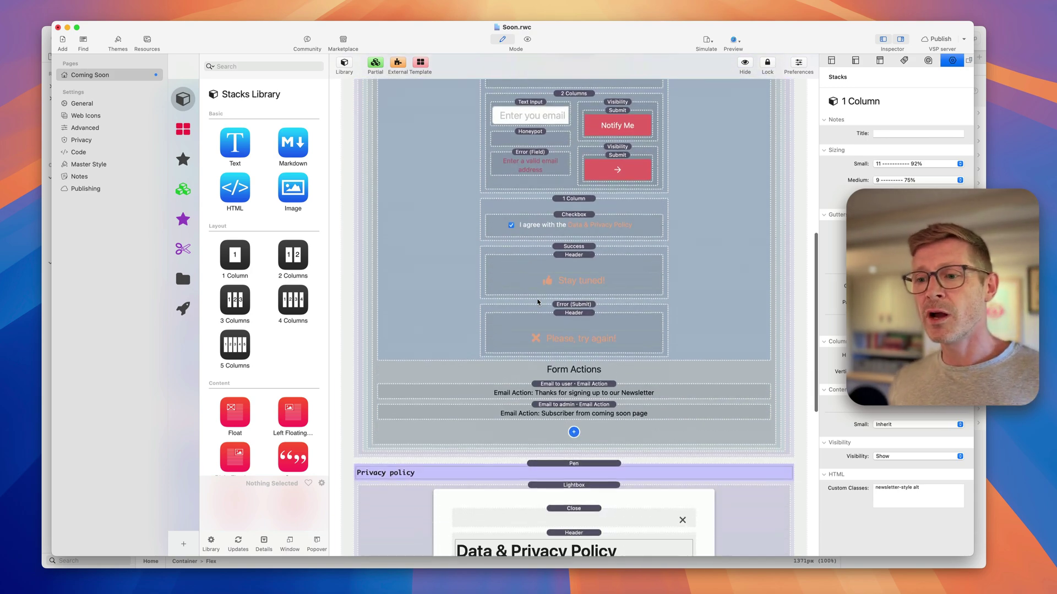
pyautogui.scroll(15, 619, 300)
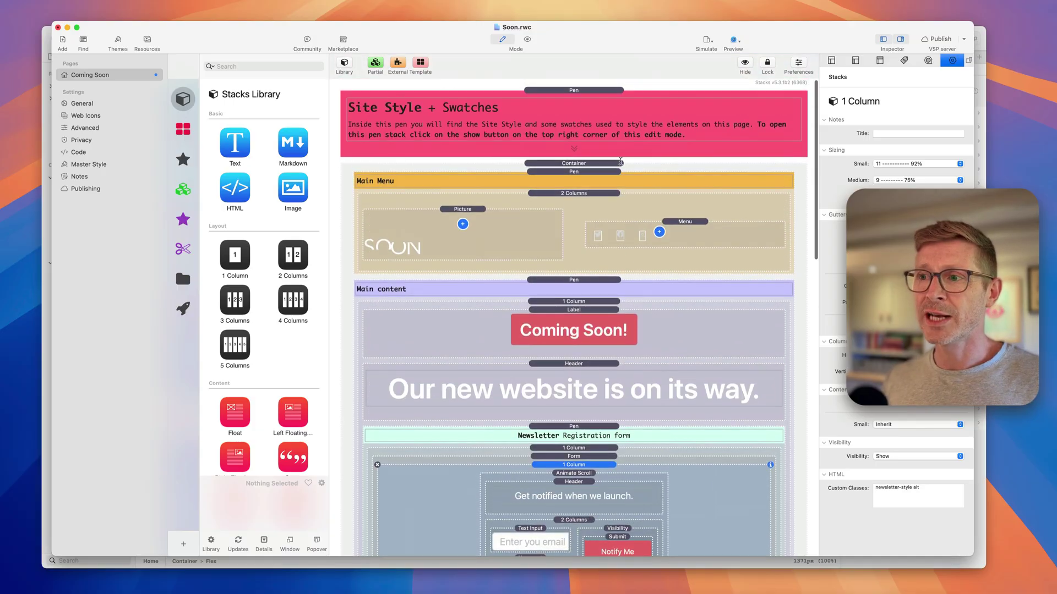
# Reveal the contents of the Site Style + Swatches pen and examine its text colors, fonts, background and component styles.
pyautogui.click(613, 164)
pyautogui.click(617, 153)
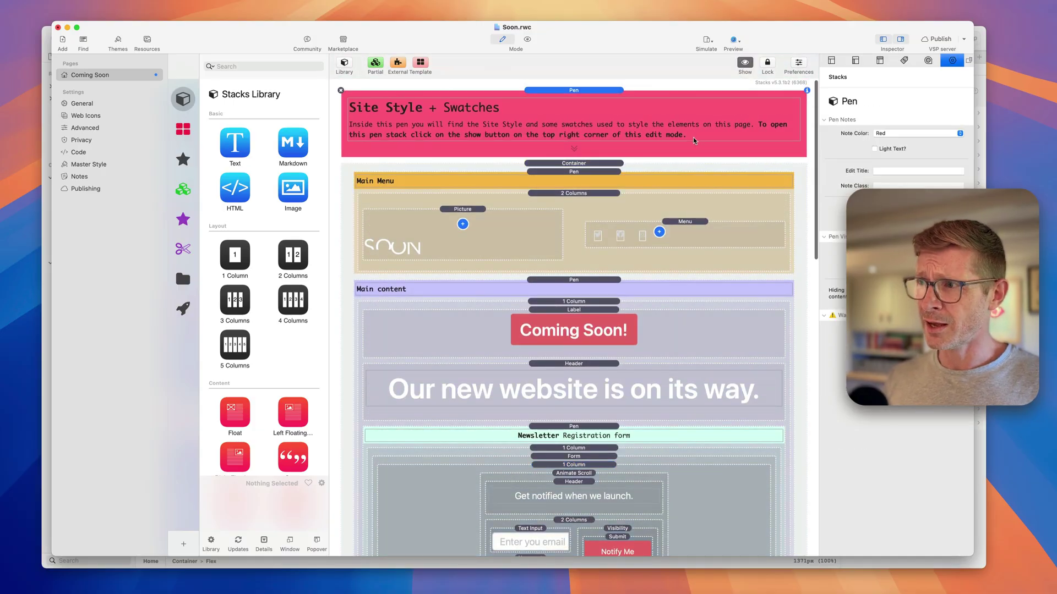
pyautogui.click(744, 65)
pyautogui.scroll(-5, 606, 297)
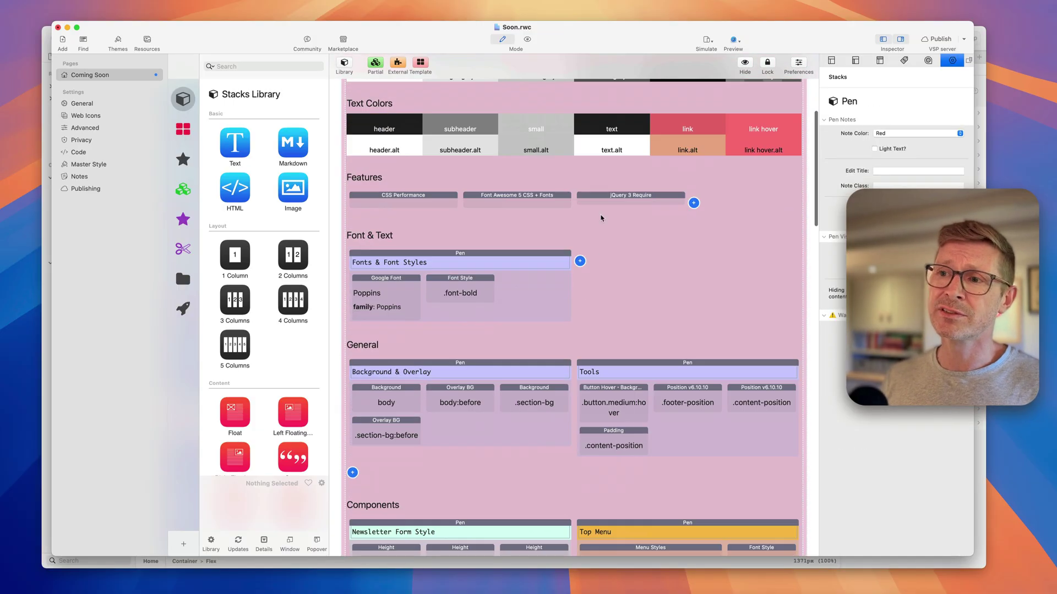
pyautogui.scroll(-3, 556, 269)
pyautogui.scroll(7, 555, 270)
pyautogui.scroll(-10, 556, 269)
pyautogui.scroll(-5, 556, 269)
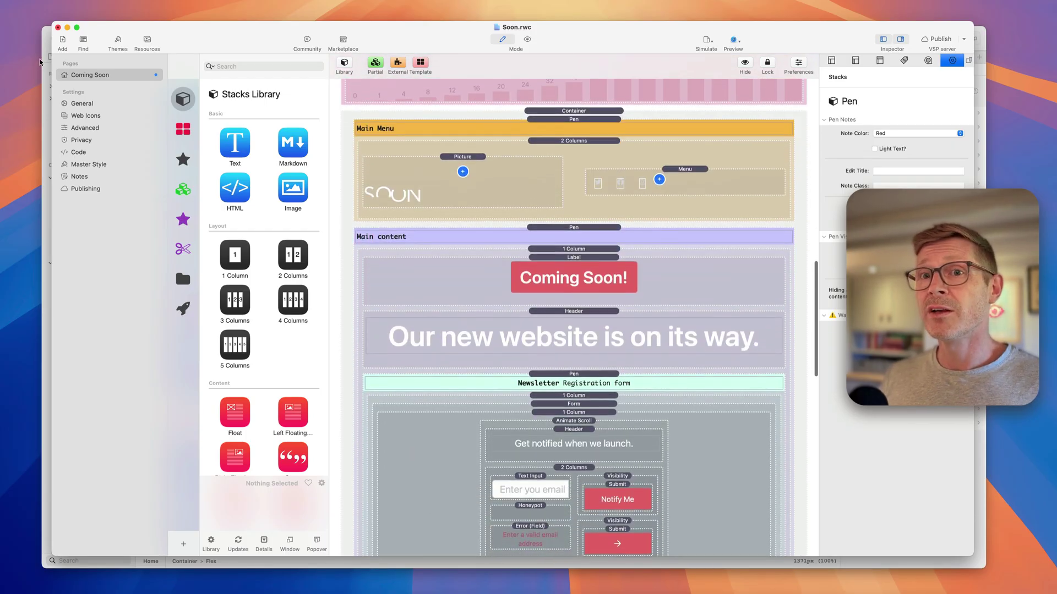
# Switch back to the Landing project in Elements and select the Notify Me container.
pyautogui.click(46, 50)
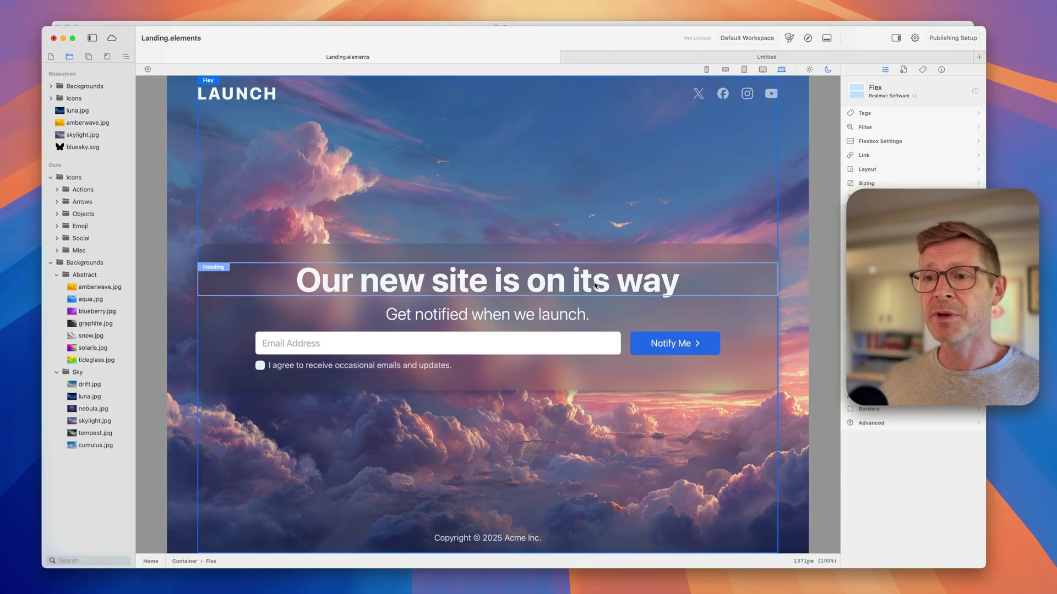
pyautogui.click(716, 336)
pyautogui.click(713, 295)
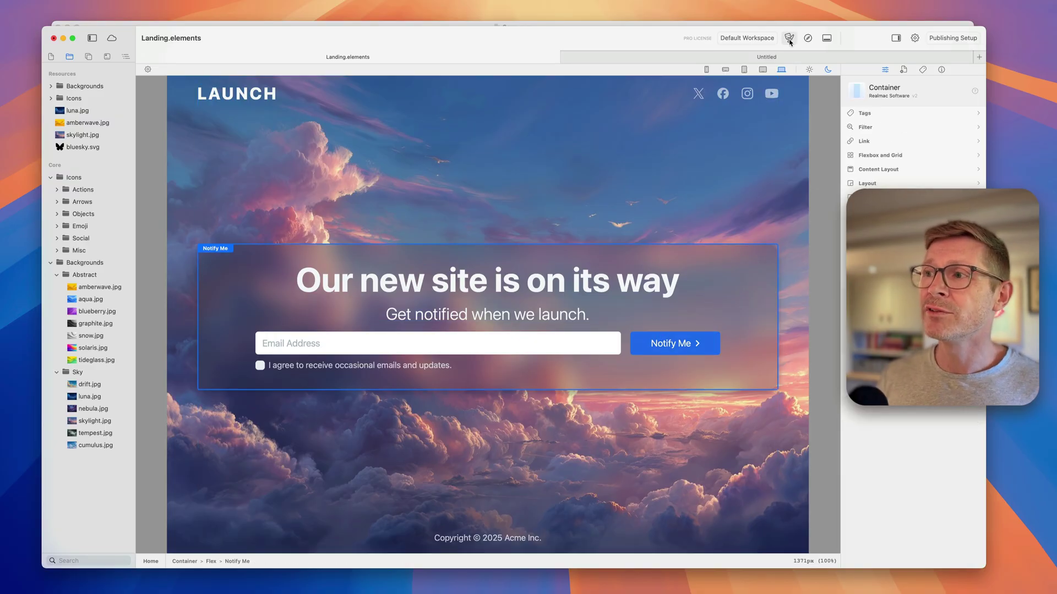
# Open the project's theme settings, try the Solar, Blush, BUILD, Typesetter and Architect themes, and apply the System theme.
pyautogui.click(789, 38)
pyautogui.moveTo(776, 144); pyautogui.dragTo(733, 170)
pyautogui.click(731, 230)
pyautogui.click(721, 281)
pyautogui.moveTo(801, 165); pyautogui.dragTo(613, 93)
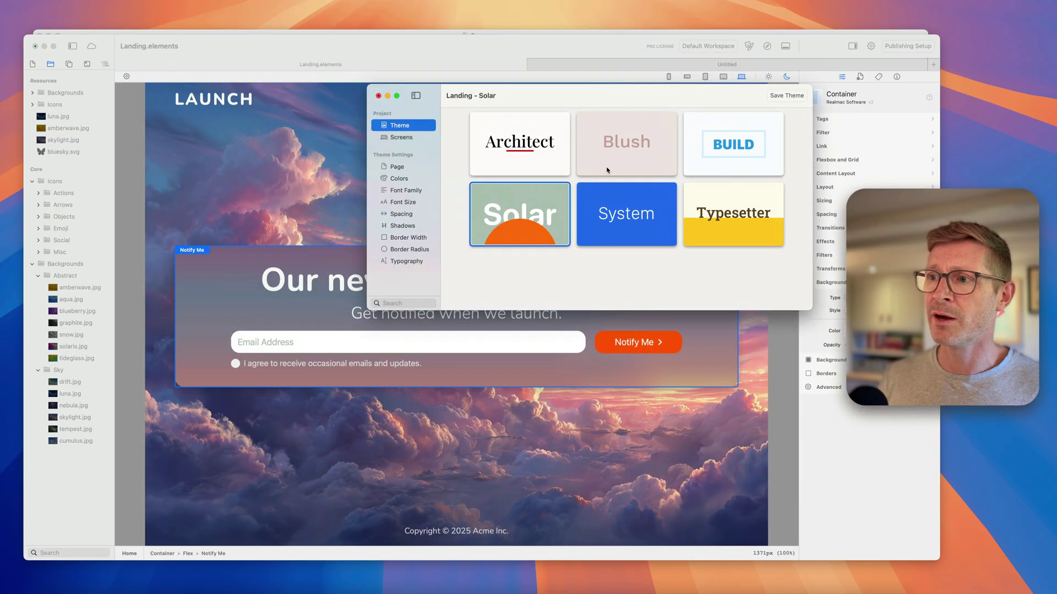
pyautogui.click(607, 164)
pyautogui.press('Right')
pyautogui.press('Down')
pyautogui.press('Left')
pyautogui.press('Left')
pyautogui.press('Up')
pyautogui.click(620, 220)
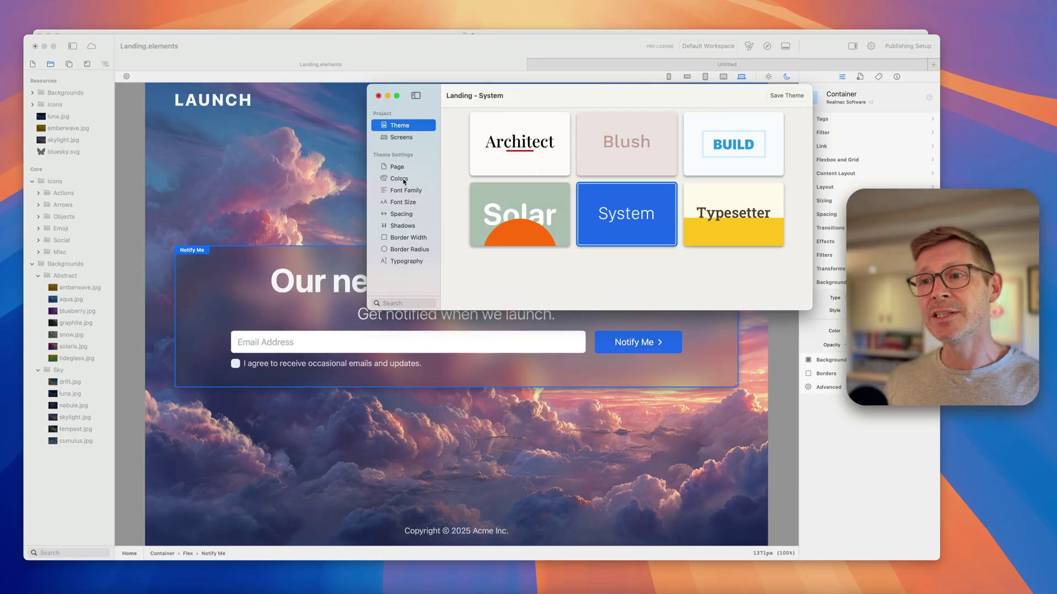
# Enlarge the theme window and examine the System theme's colors and its body and code font families.
pyautogui.click(401, 179)
pyautogui.moveTo(810, 309); pyautogui.dragTo(884, 483)
pyautogui.click(408, 191)
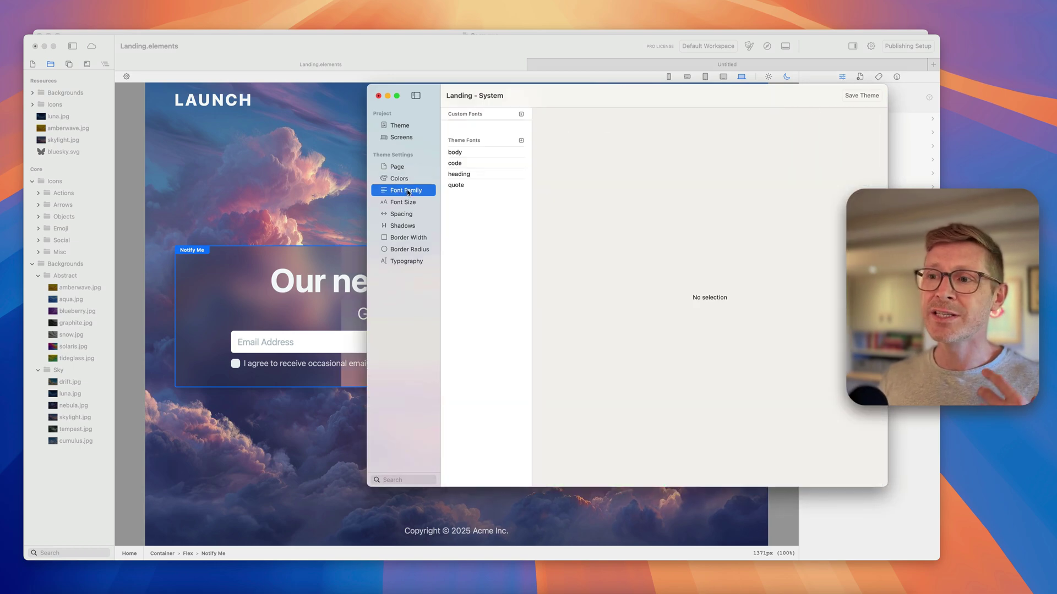
pyautogui.click(460, 153)
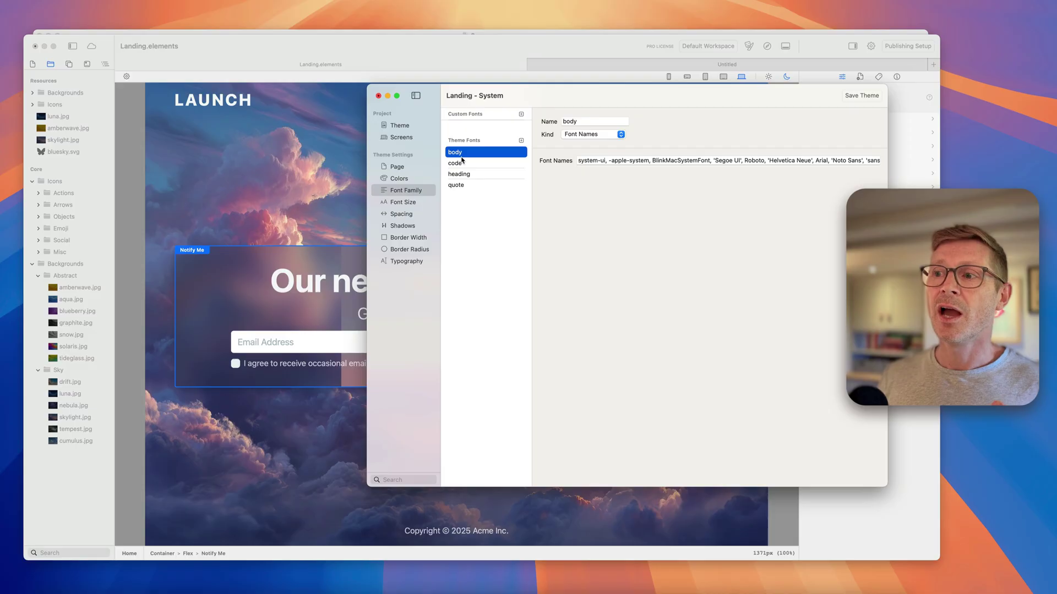
pyautogui.click(462, 162)
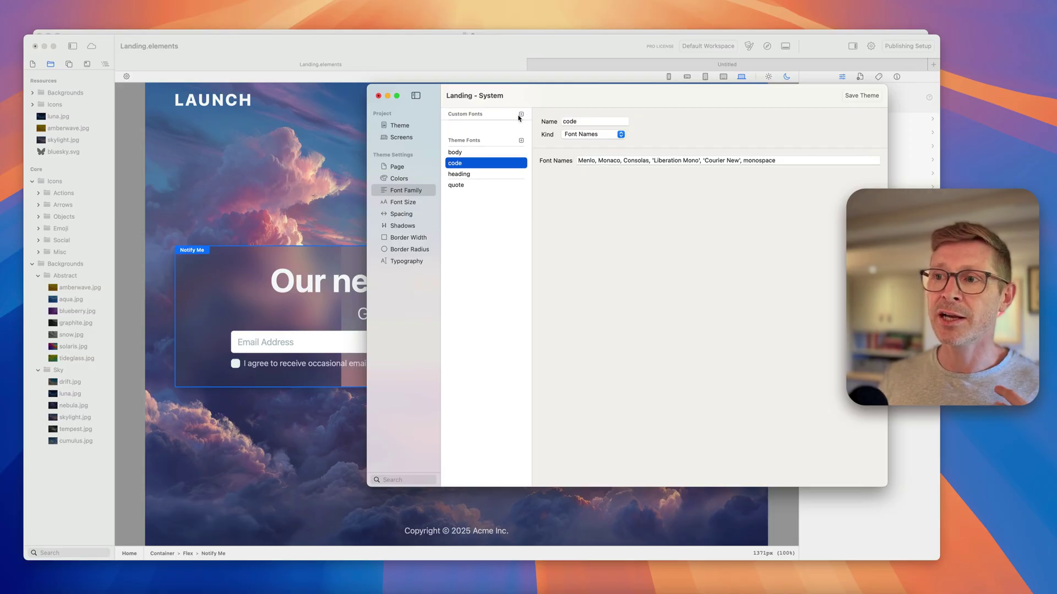
# Add a custom font to the theme, set its kind to Google Font, and return to the Landing project window.
pyautogui.click(521, 115)
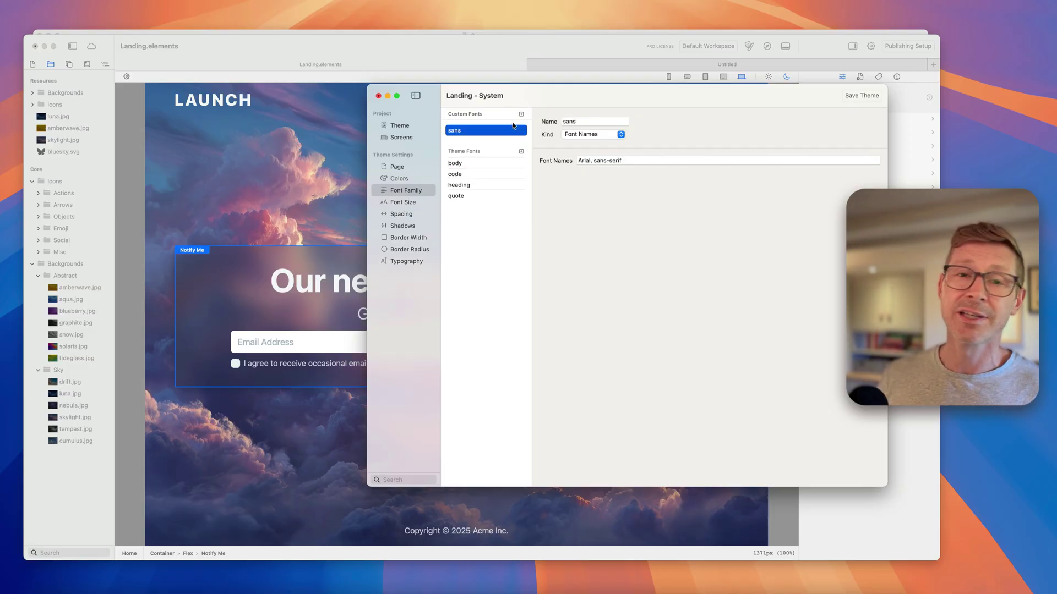
pyautogui.click(604, 136)
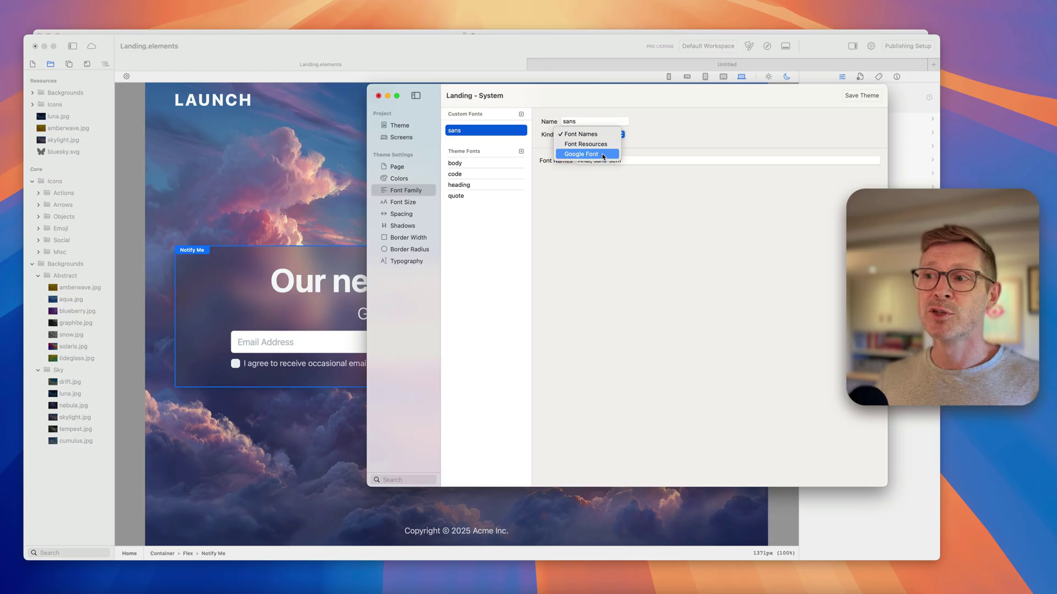
pyautogui.click(605, 154)
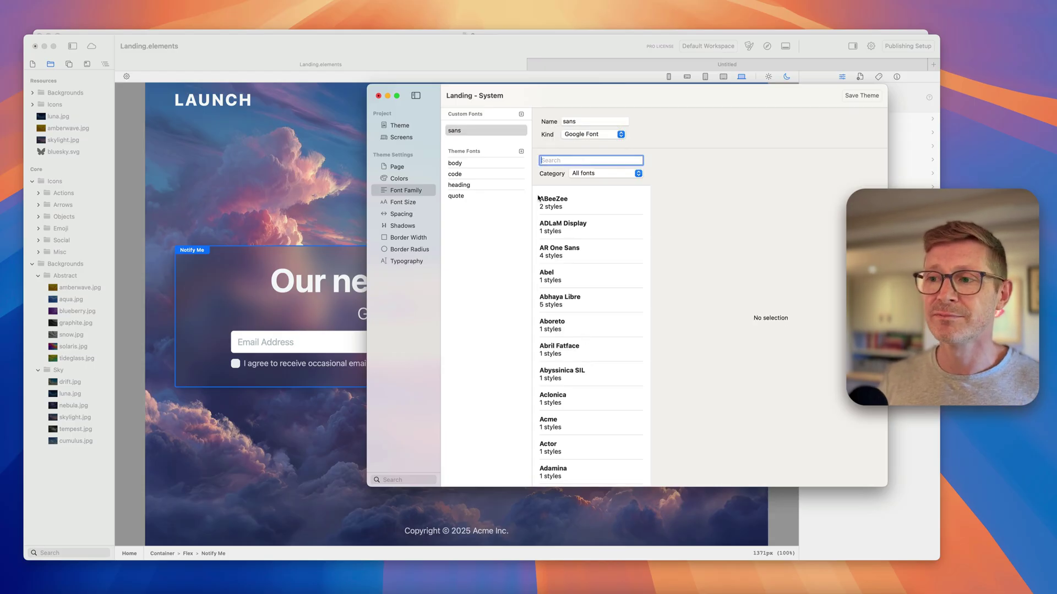
pyautogui.press('Tab')
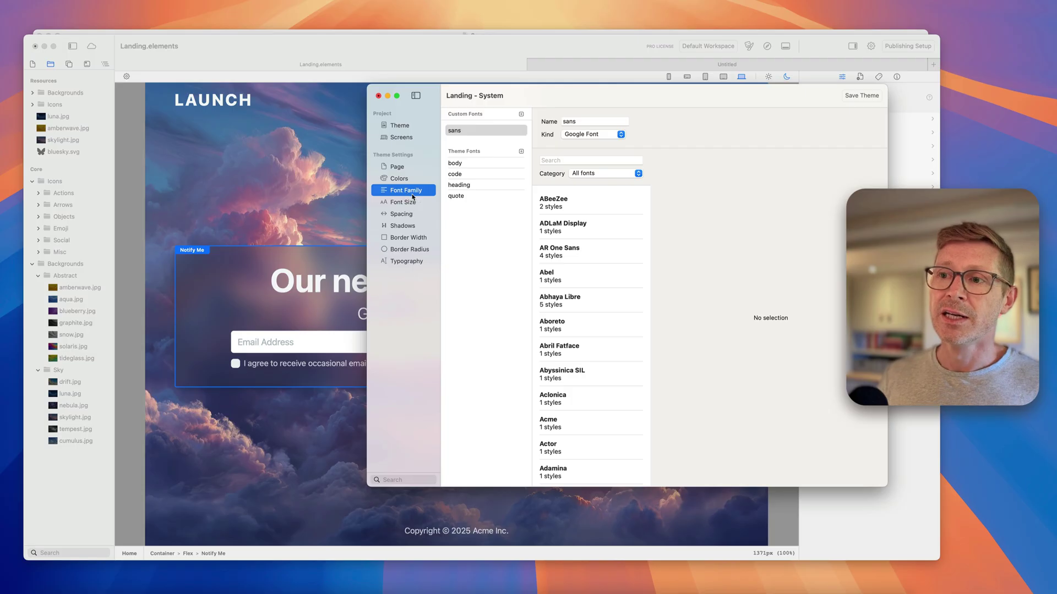
pyautogui.press('Return')
pyautogui.press('Escape')
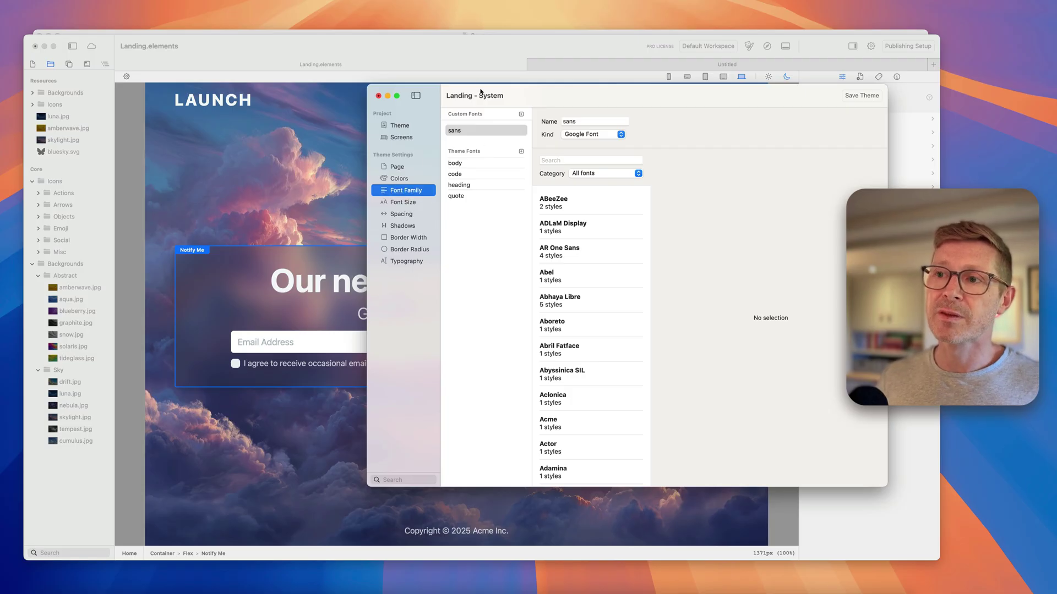
pyautogui.moveTo(490, 96); pyautogui.dragTo(602, 97)
pyautogui.click(430, 64)
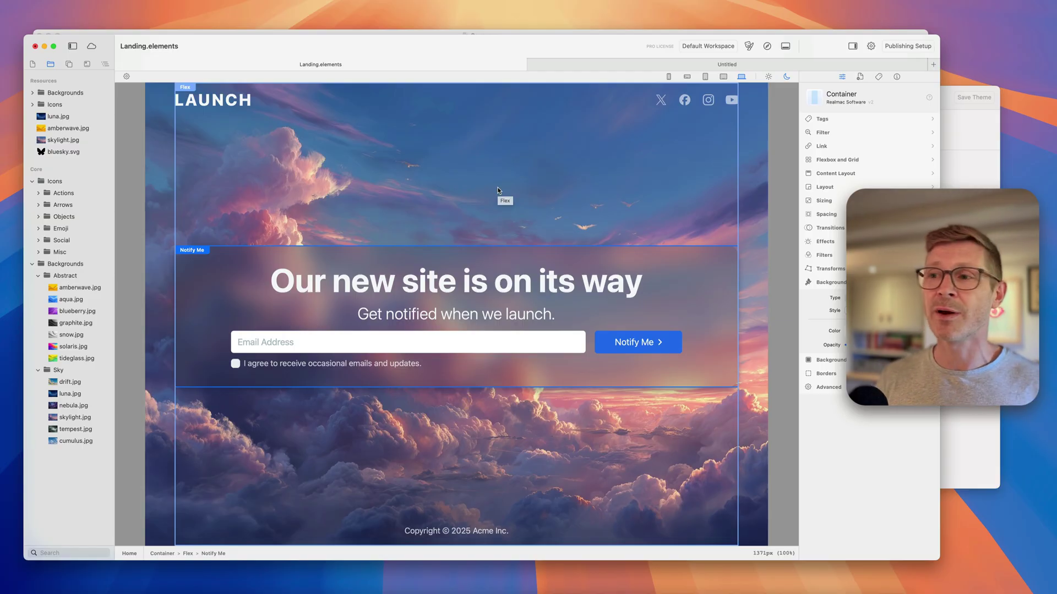
# Switch to the Soon.rwc project, examine its form and privacy policy stacks, and switch back to the Landing project in Elements.
pyautogui.press('super+Tab')
pyautogui.scroll(-15, 543, 287)
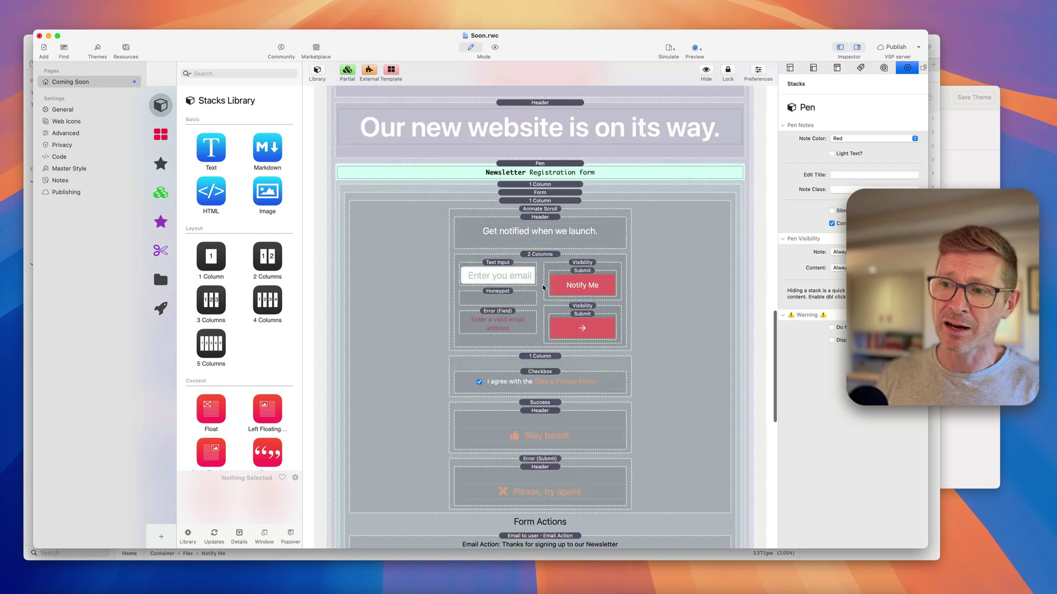
pyautogui.scroll(-10, 542, 290)
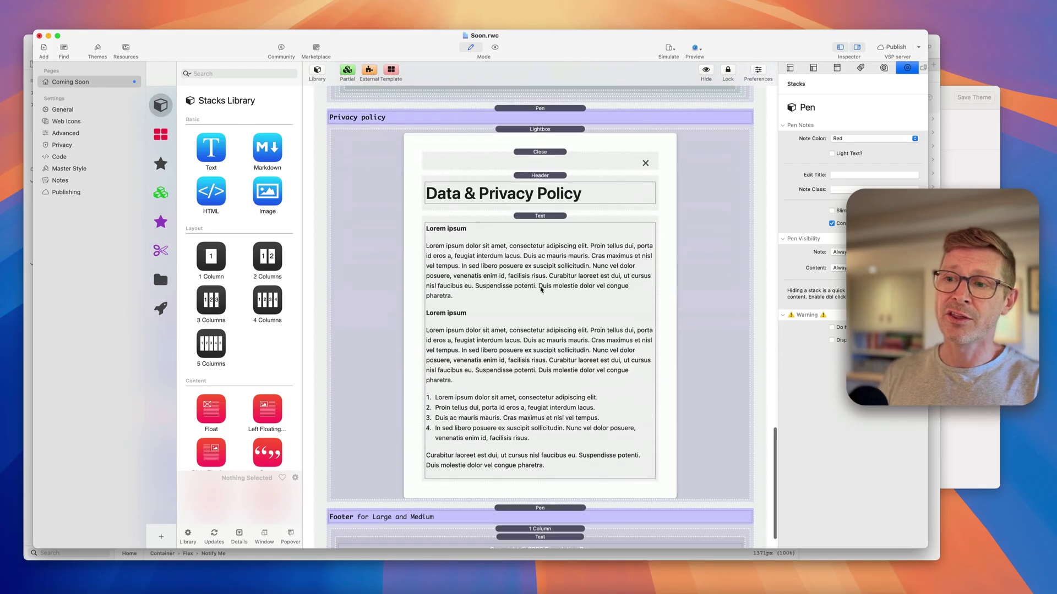
pyautogui.scroll(20, 542, 291)
pyautogui.press('super+Tab')
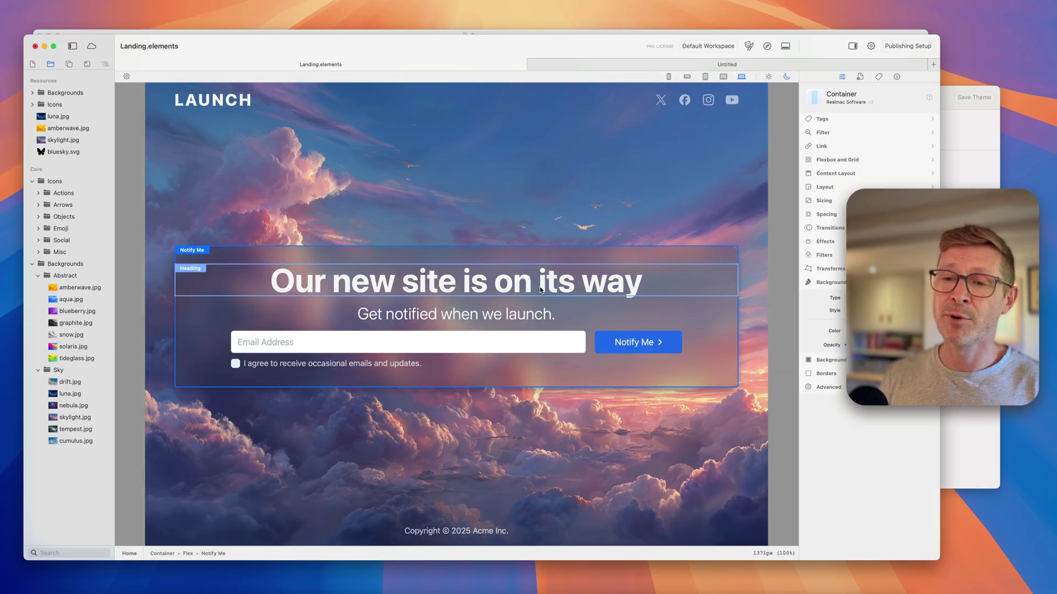
# Show the Landing project's page list, close its theme settings window, and switch to the Untitled project.
pyautogui.click(32, 65)
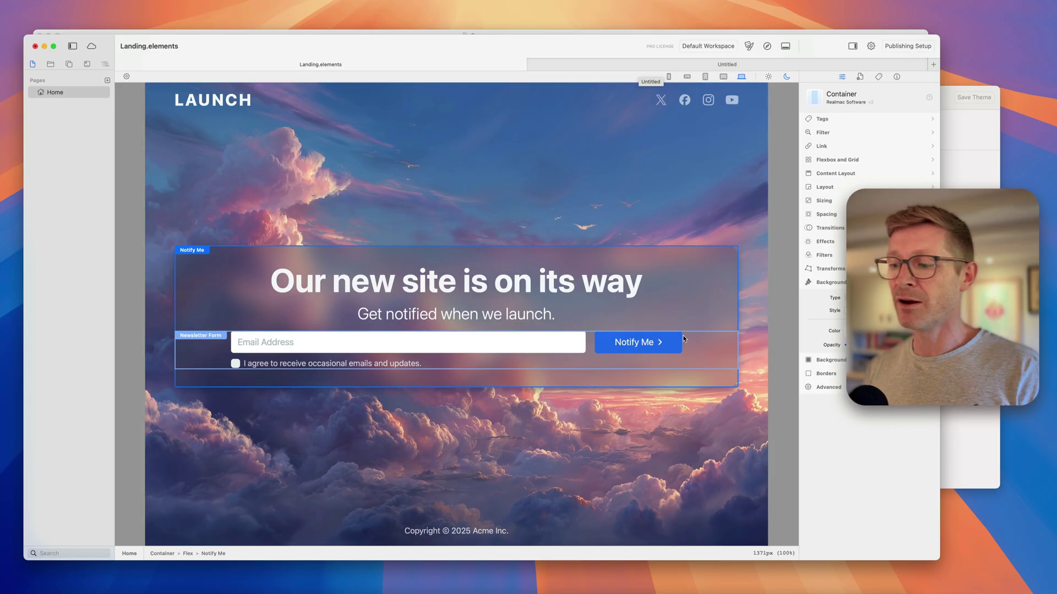
pyautogui.click(11, 0)
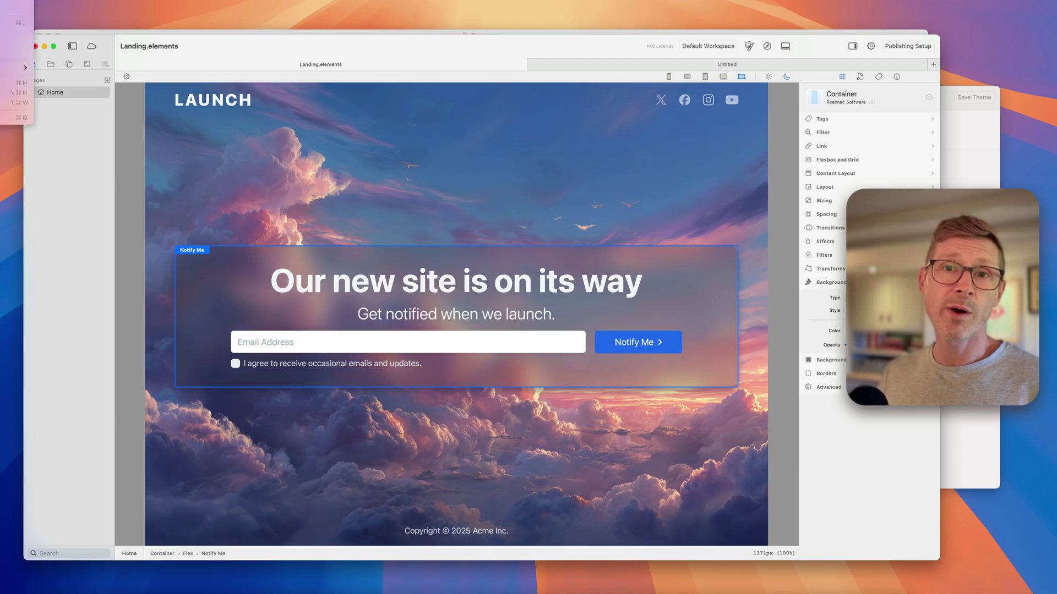
pyautogui.click(587, 124)
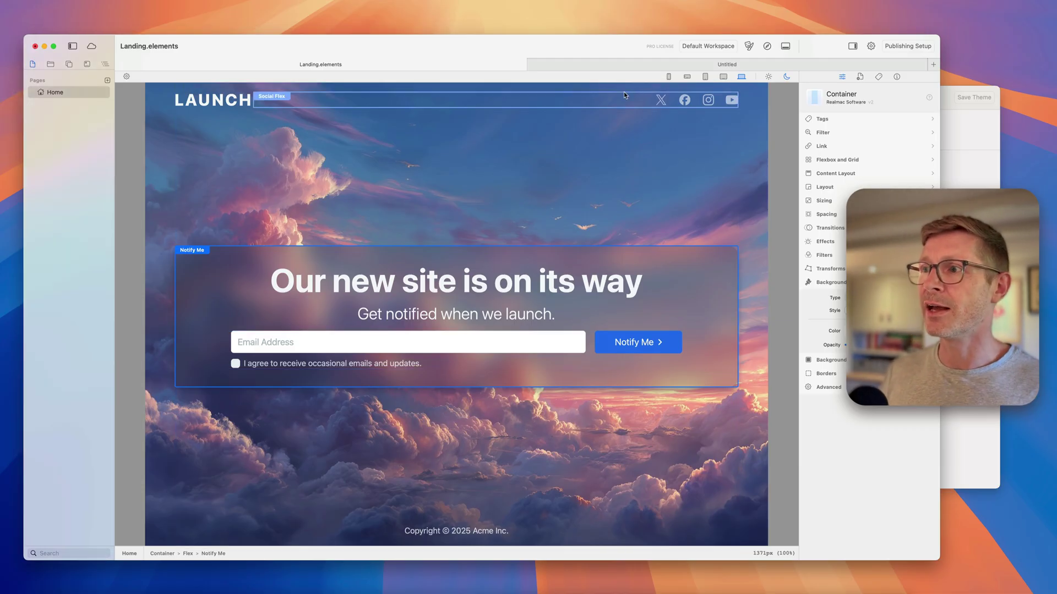
pyautogui.click(980, 174)
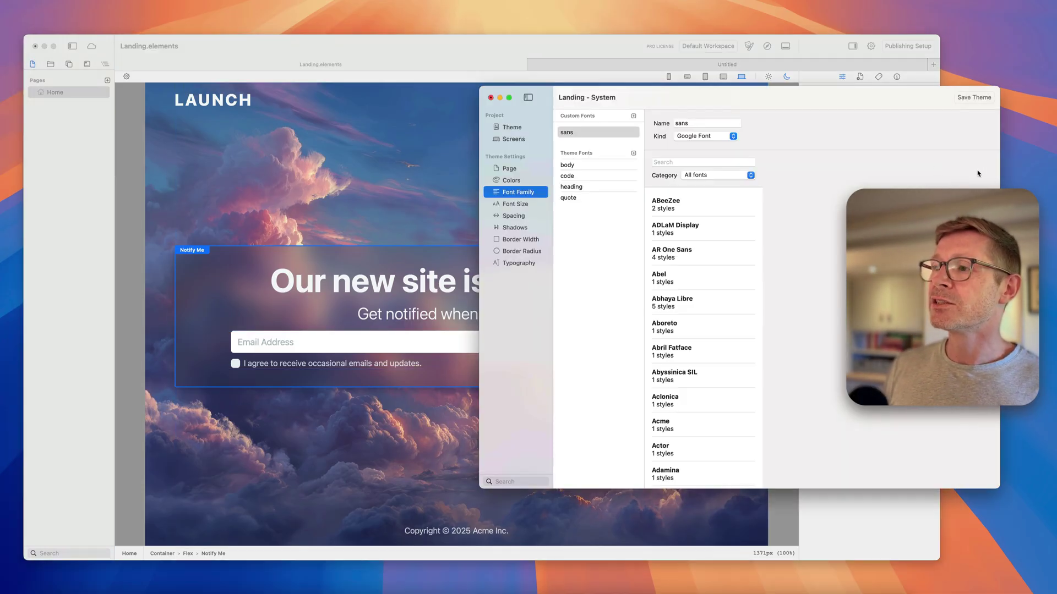
pyautogui.click(491, 97)
pyautogui.click(547, 70)
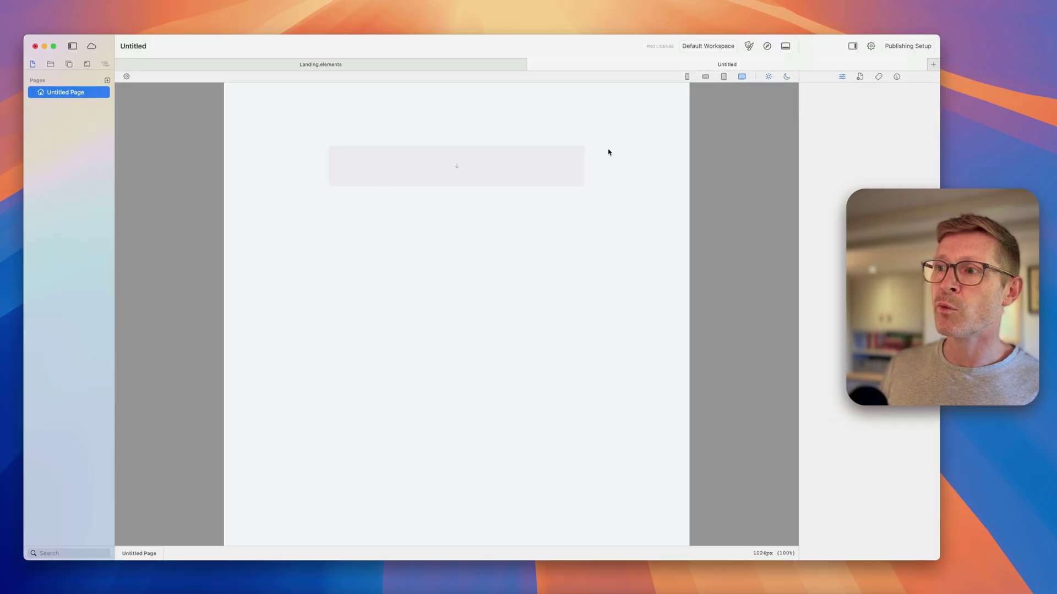
# Add the core Standard Menu and Banner Image templates to the empty page and widen the page preview to 1313 px.
pyautogui.click(69, 65)
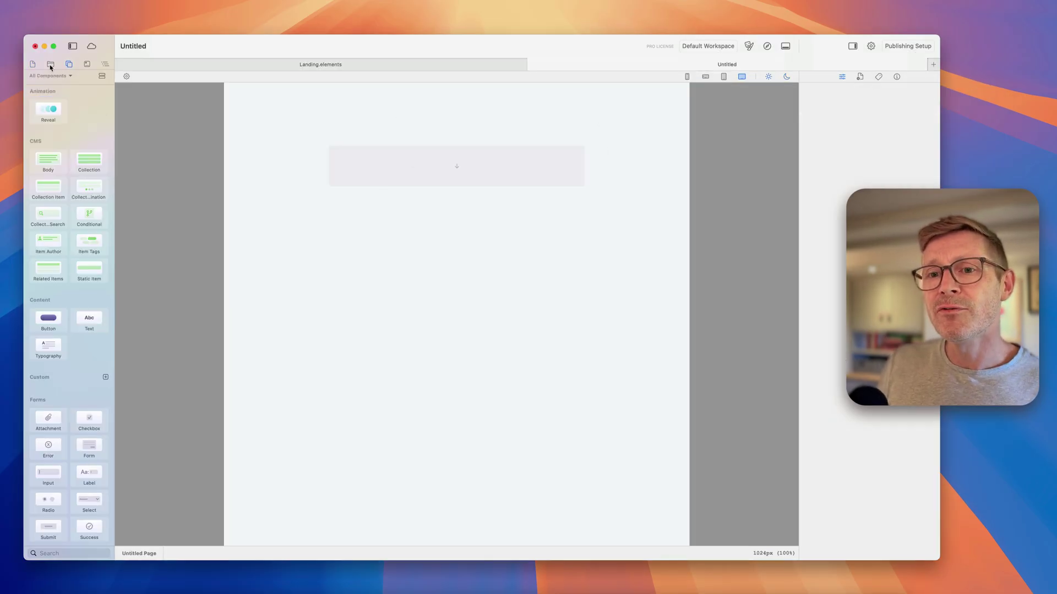
pyautogui.click(86, 65)
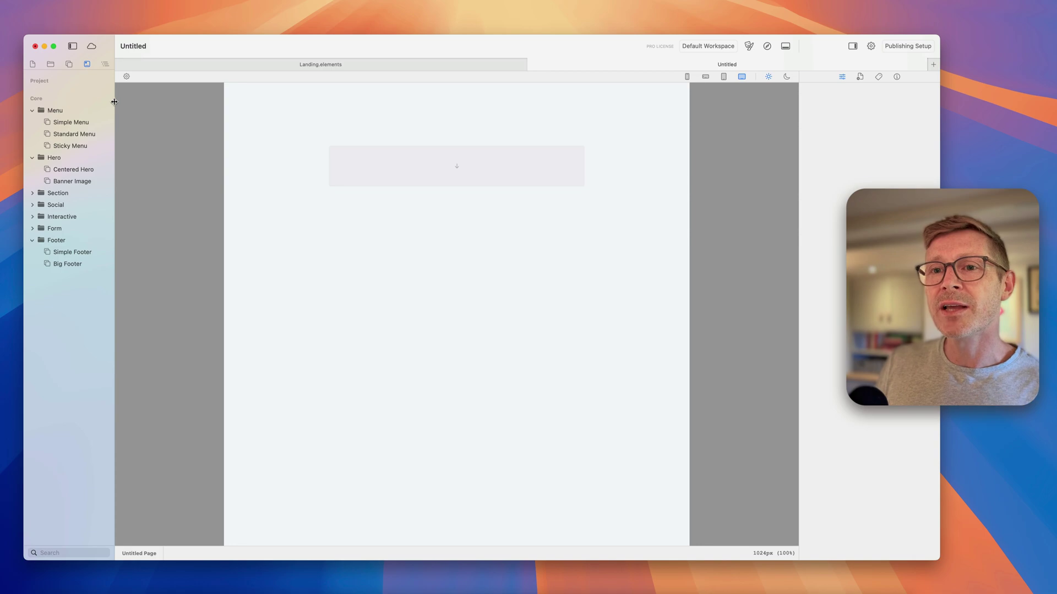
pyautogui.moveTo(115, 104)
pyautogui.mouseDown()
pyautogui.moveTo(146, 103)
pyautogui.moveTo(125, 104)
pyautogui.mouseUp()
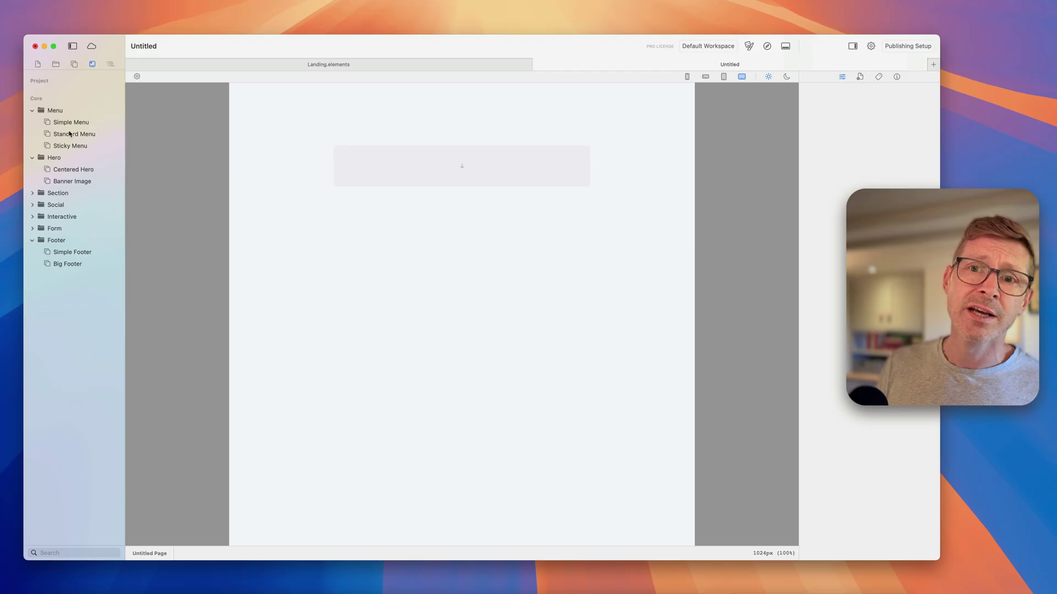
pyautogui.moveTo(70, 132); pyautogui.dragTo(386, 159)
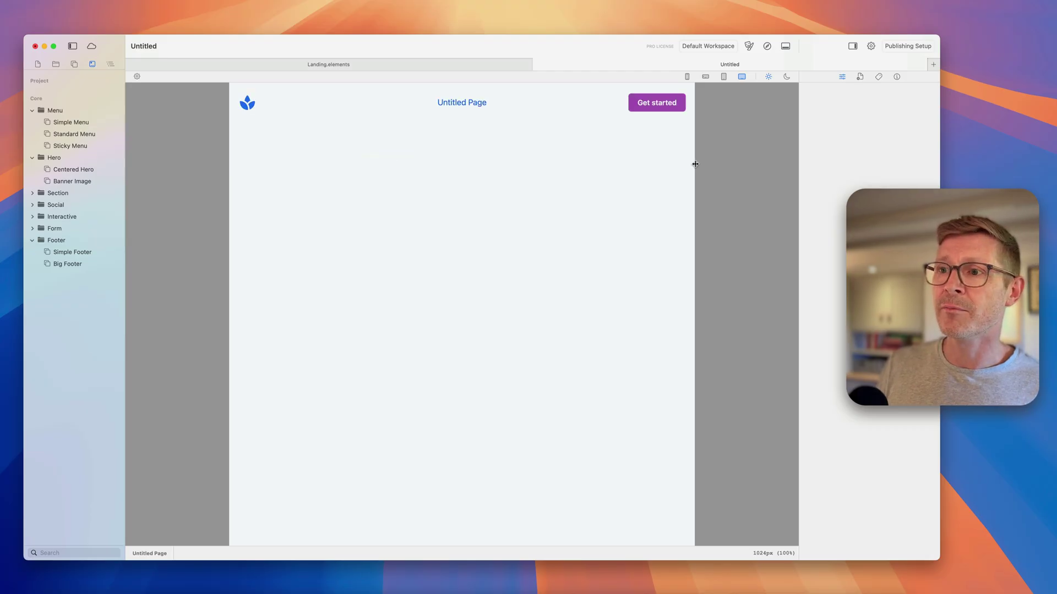
pyautogui.moveTo(699, 165); pyautogui.dragTo(760, 165)
# Expand the Form, Interactive, Social and Section template groups, add the Big Footer below the banner, and select the Banner Image container.
pyautogui.click(32, 229)
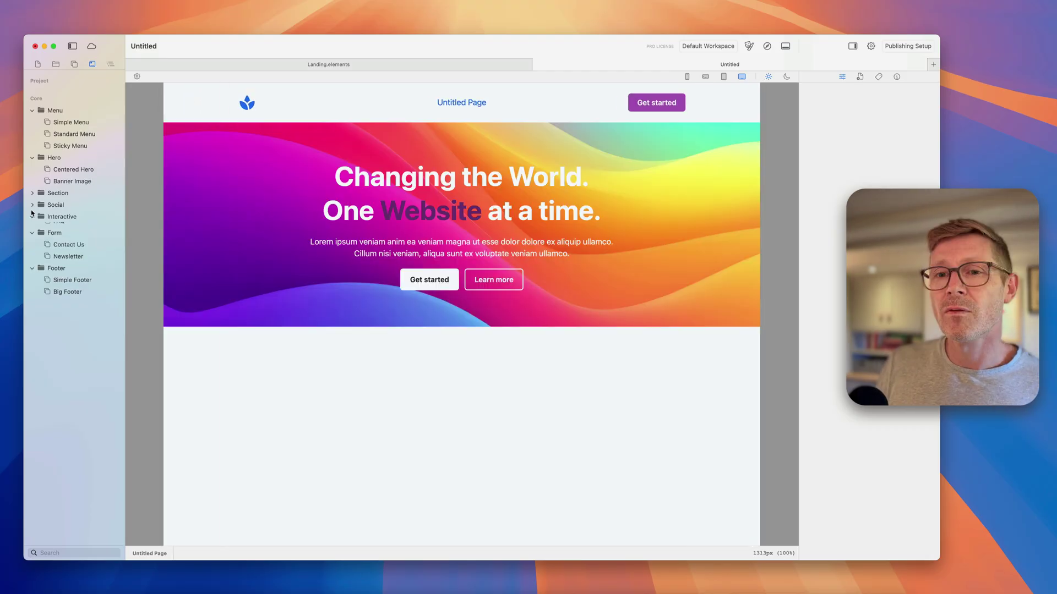
pyautogui.click(32, 216)
pyautogui.click(31, 205)
pyautogui.click(32, 193)
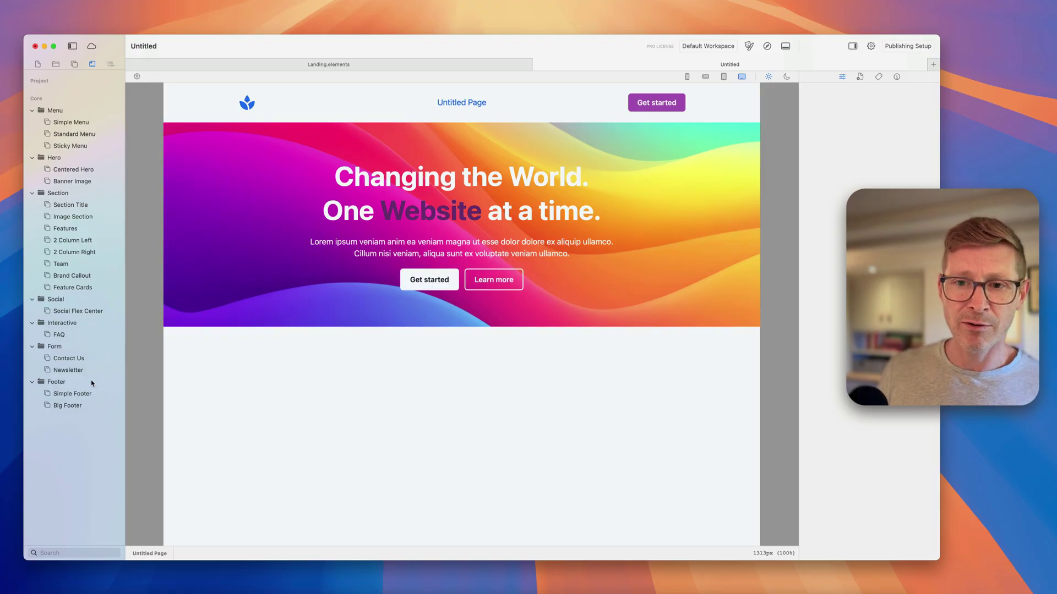
pyautogui.click(74, 407)
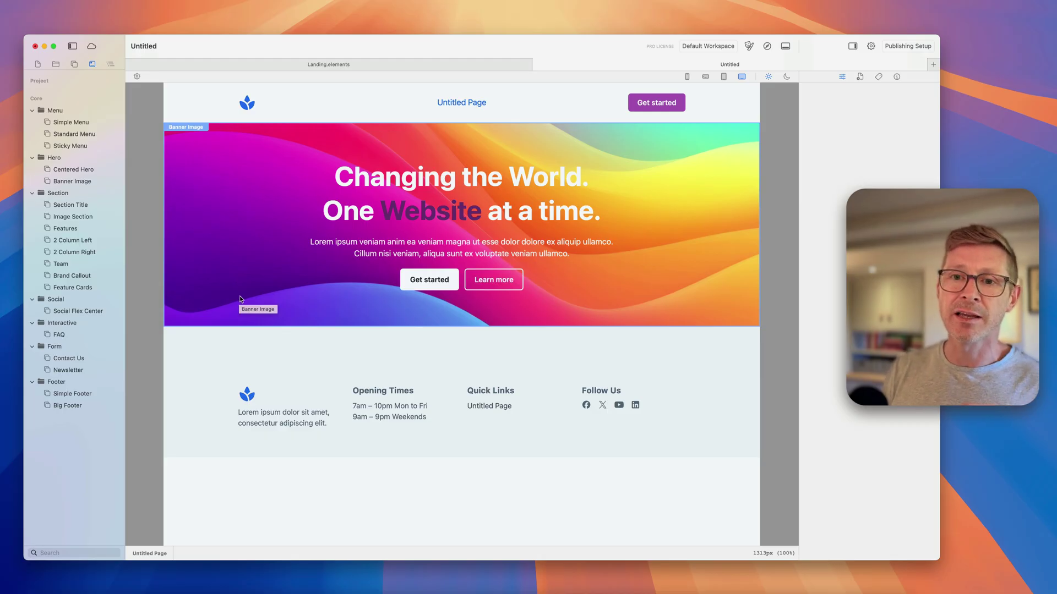
pyautogui.click(272, 256)
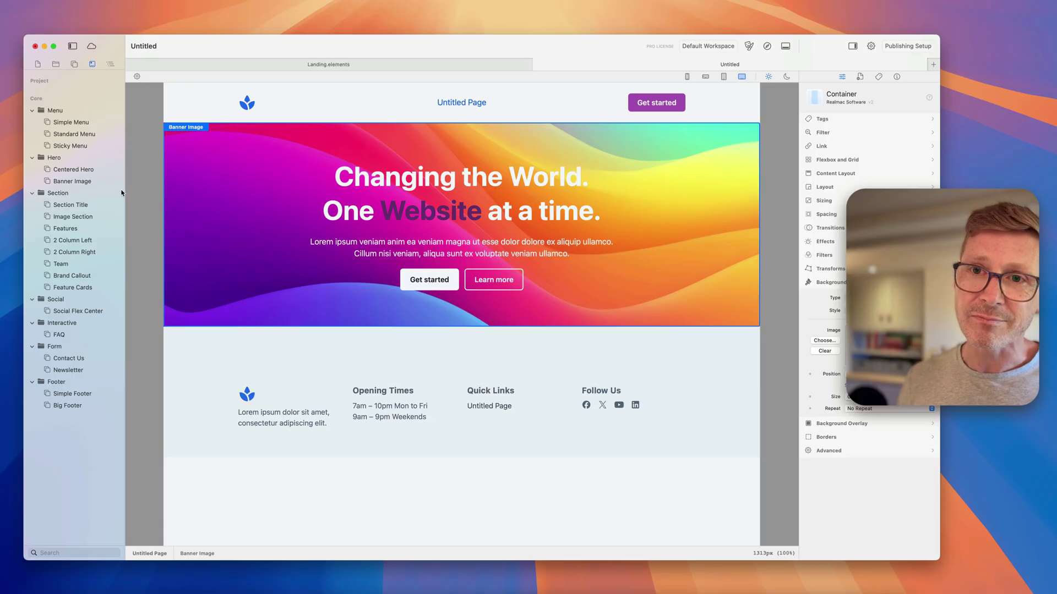
# Examine the component library and the project's resources, including the core Misc, Social and Arrows icon folders.
pyautogui.click(74, 65)
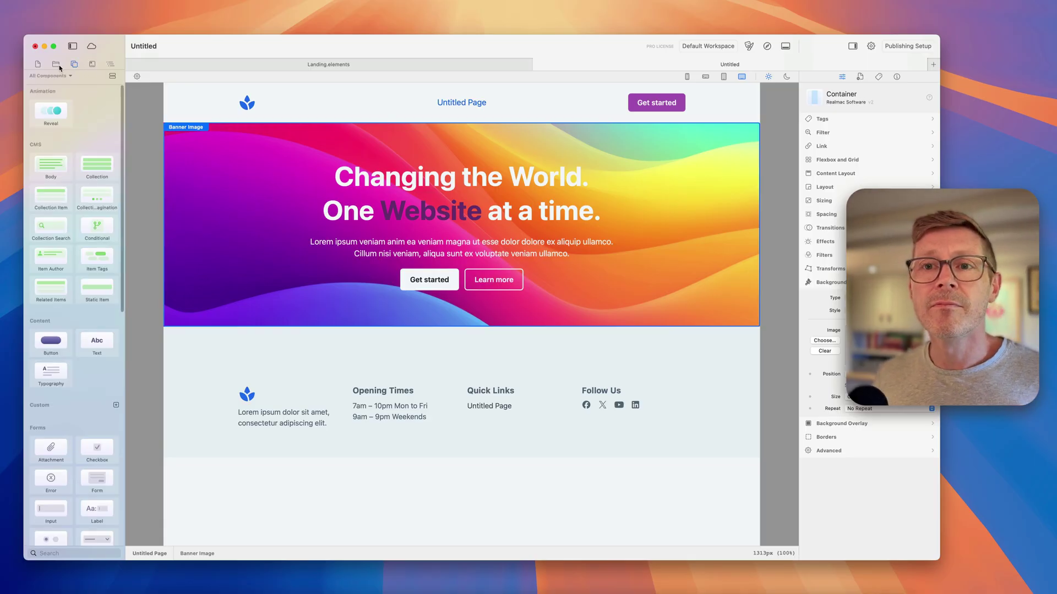
pyautogui.click(56, 64)
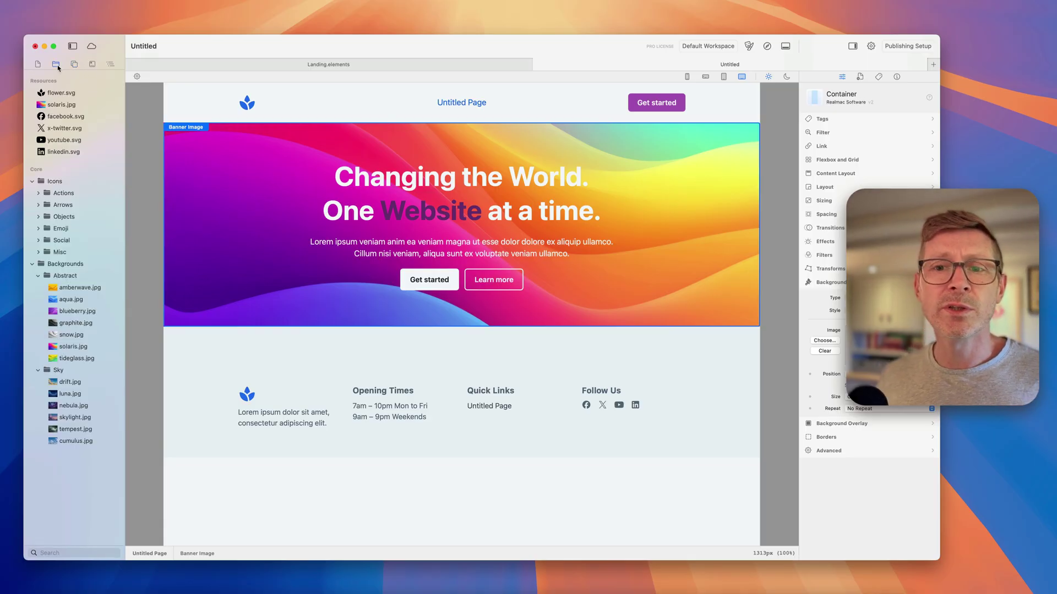
pyautogui.click(39, 252)
pyautogui.click(39, 241)
pyautogui.click(39, 241)
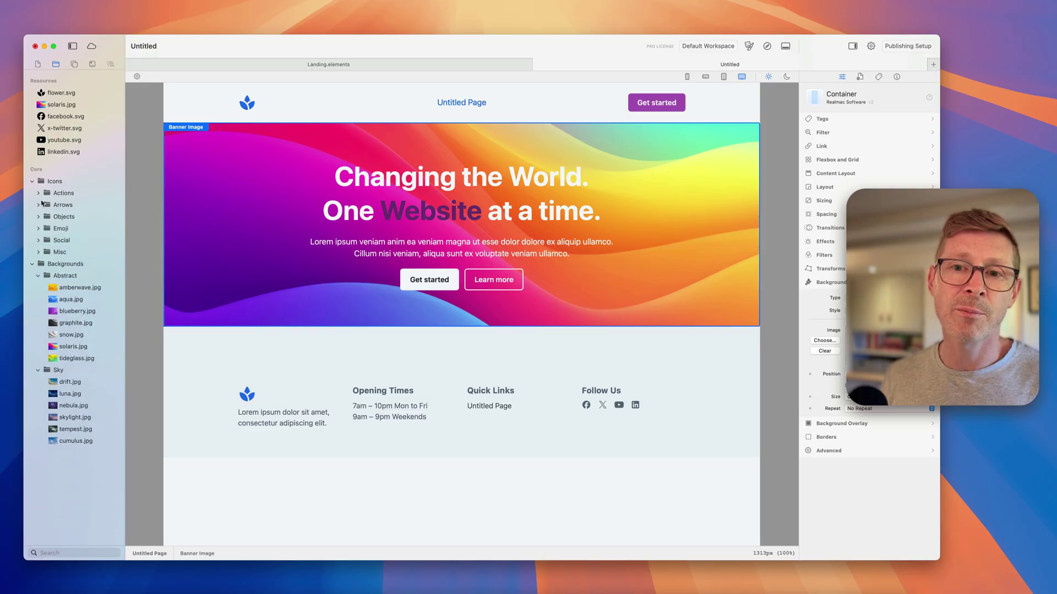
pyautogui.click(39, 205)
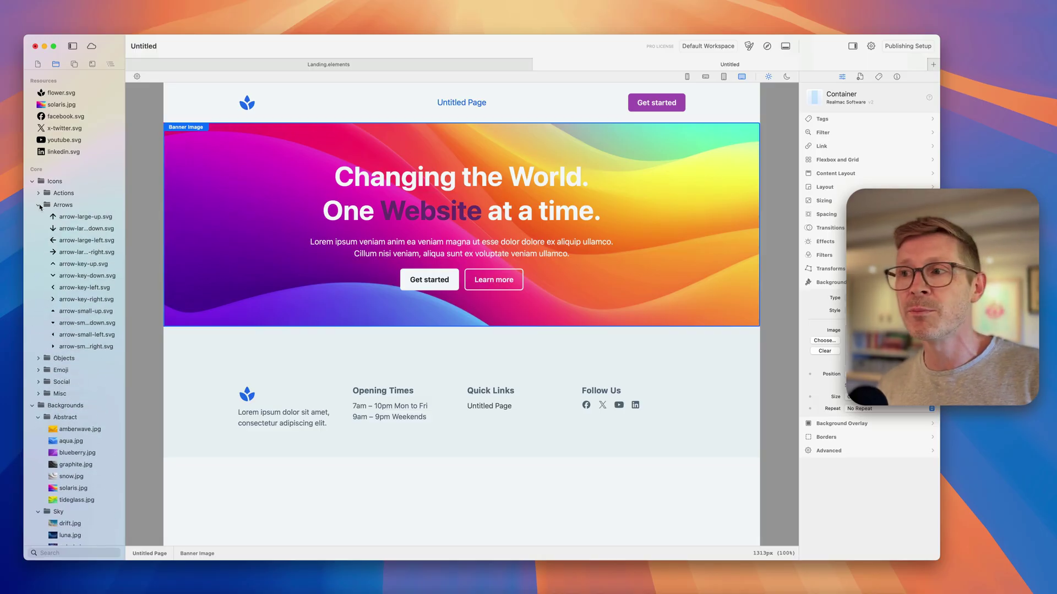